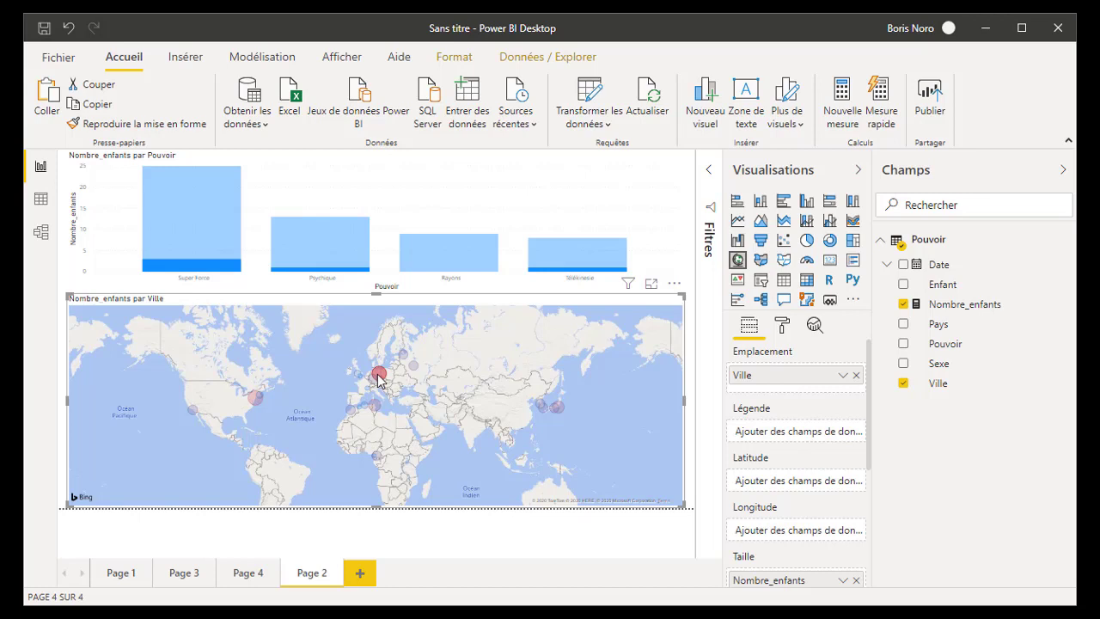
{"action": "left_click", "coordinate": [379, 379]}
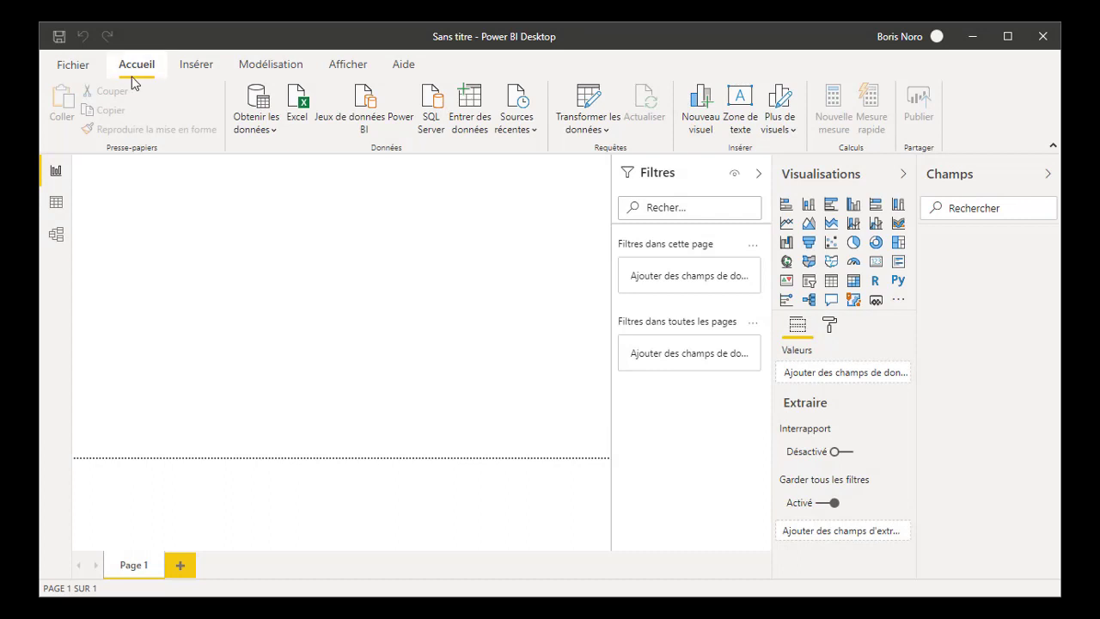
{"action": "left_click", "coordinate": [188, 74]}
{"action": "left_click", "coordinate": [273, 69]}
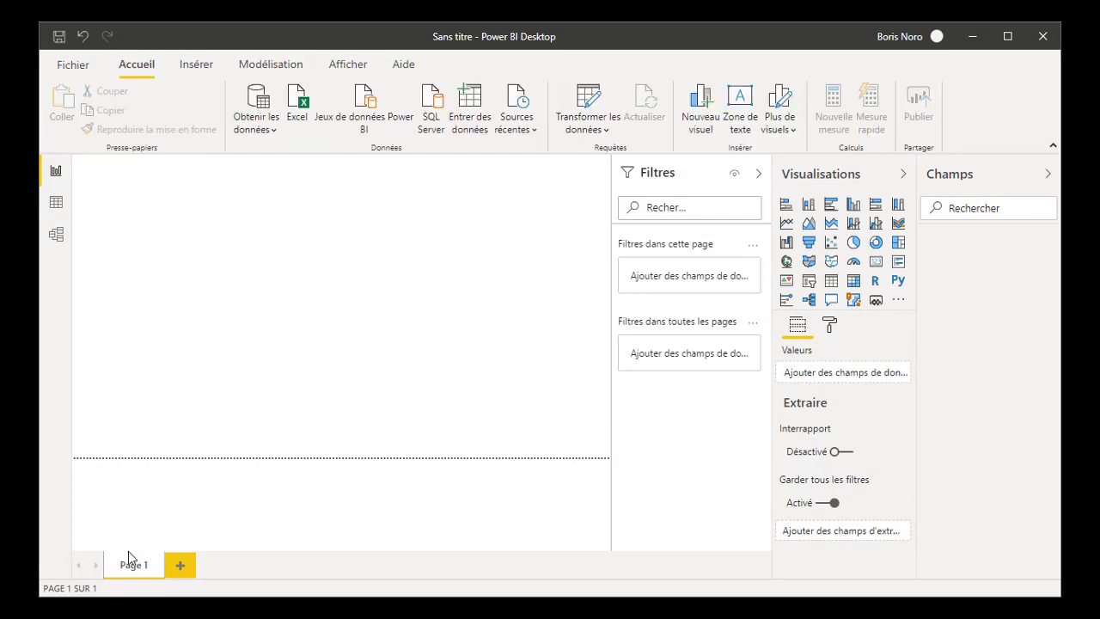
- Add two new blank pages to the report after Page 1
{"action": "left_click", "coordinate": [183, 569]}
{"action": "left_click", "coordinate": [243, 565]}
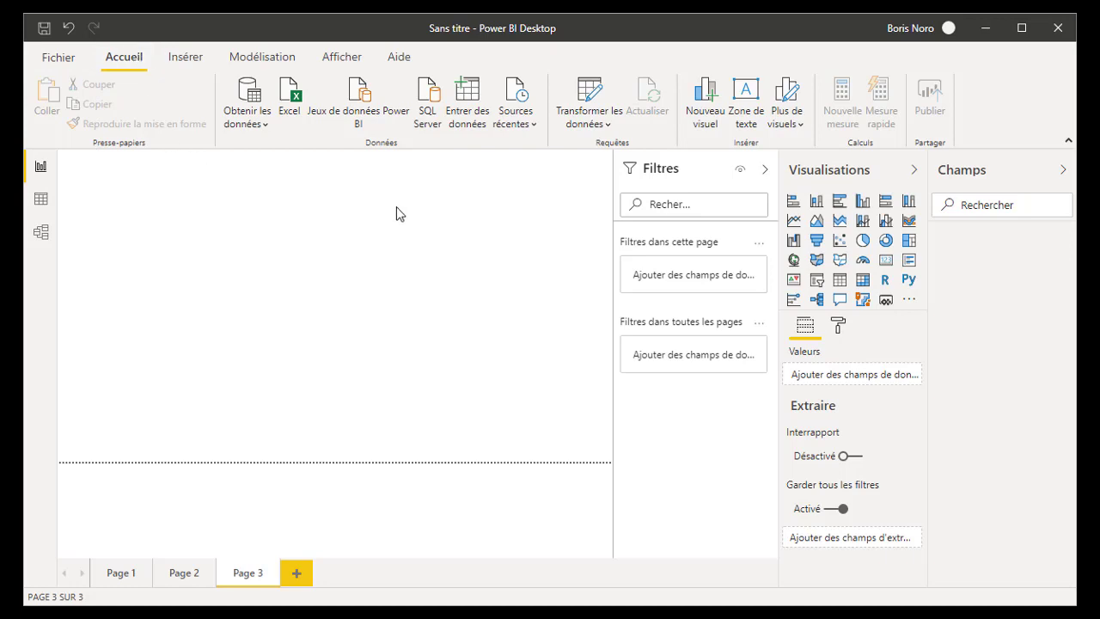
- Connect to the Excel workbook Pouvoir.xlsx, select its Pouvoir sheet and open it for data transformation
{"action": "left_click", "coordinate": [258, 128]}
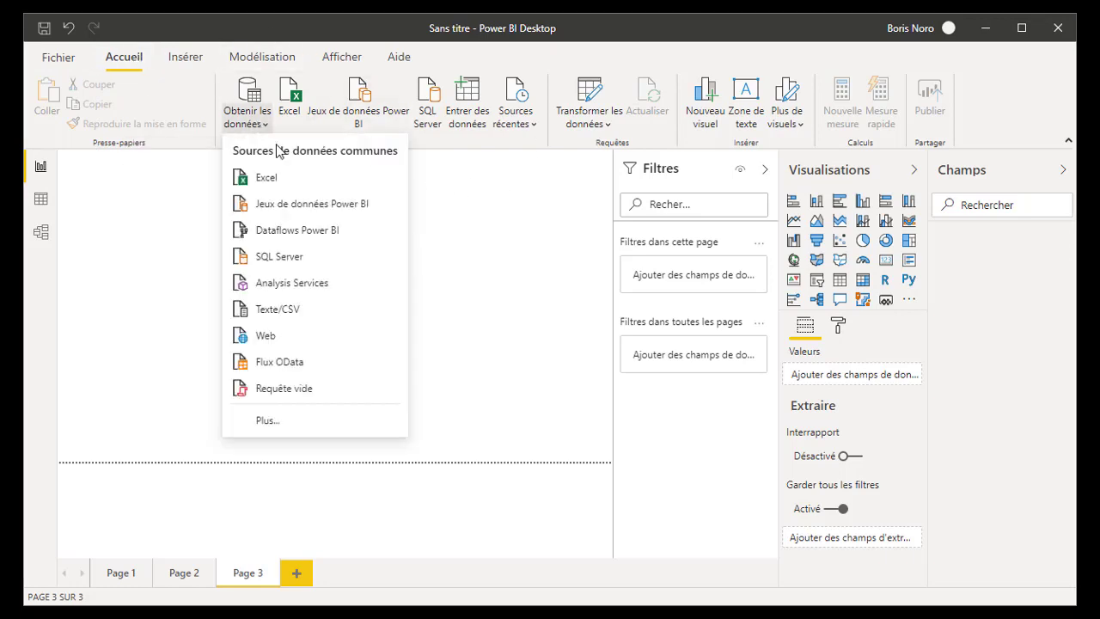
{"action": "left_click", "coordinate": [295, 203]}
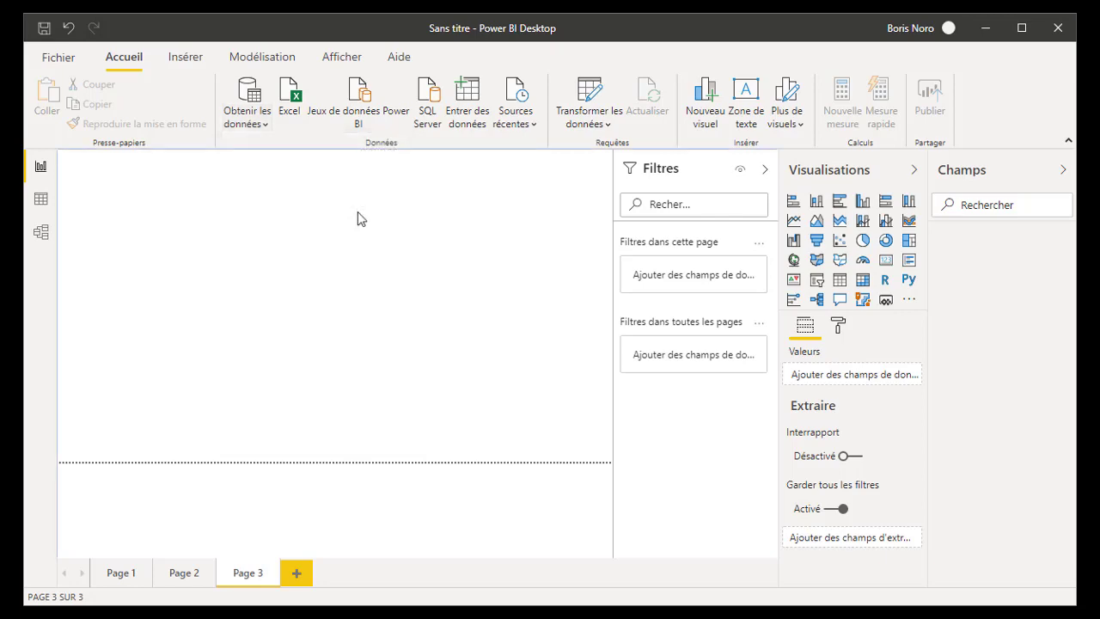
{"action": "left_click", "coordinate": [290, 101]}
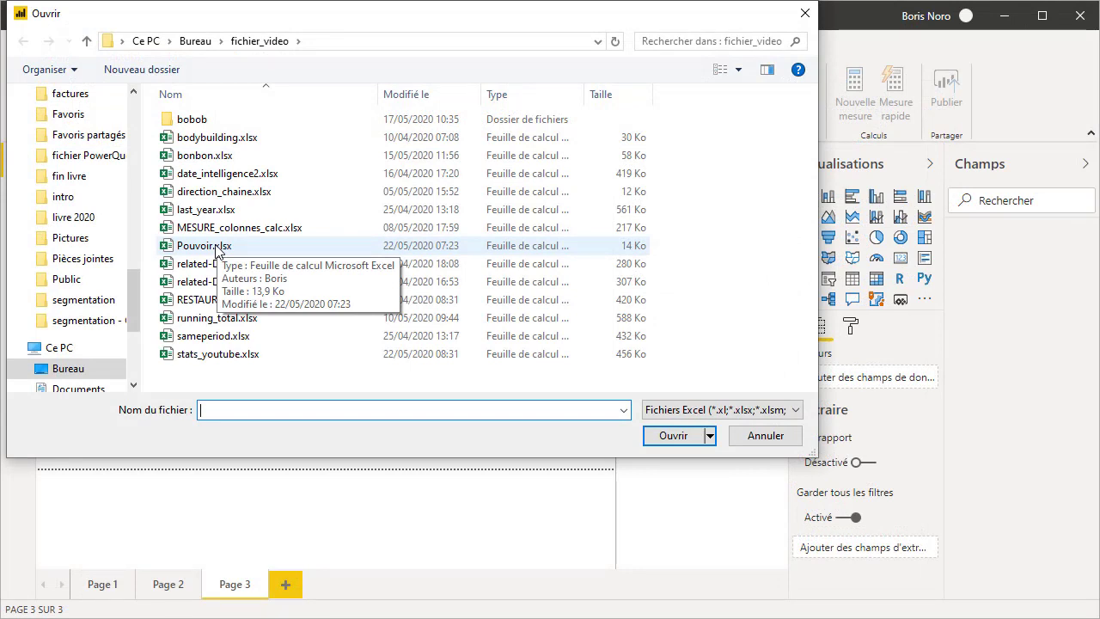
{"action": "double_click", "coordinate": [215, 247]}
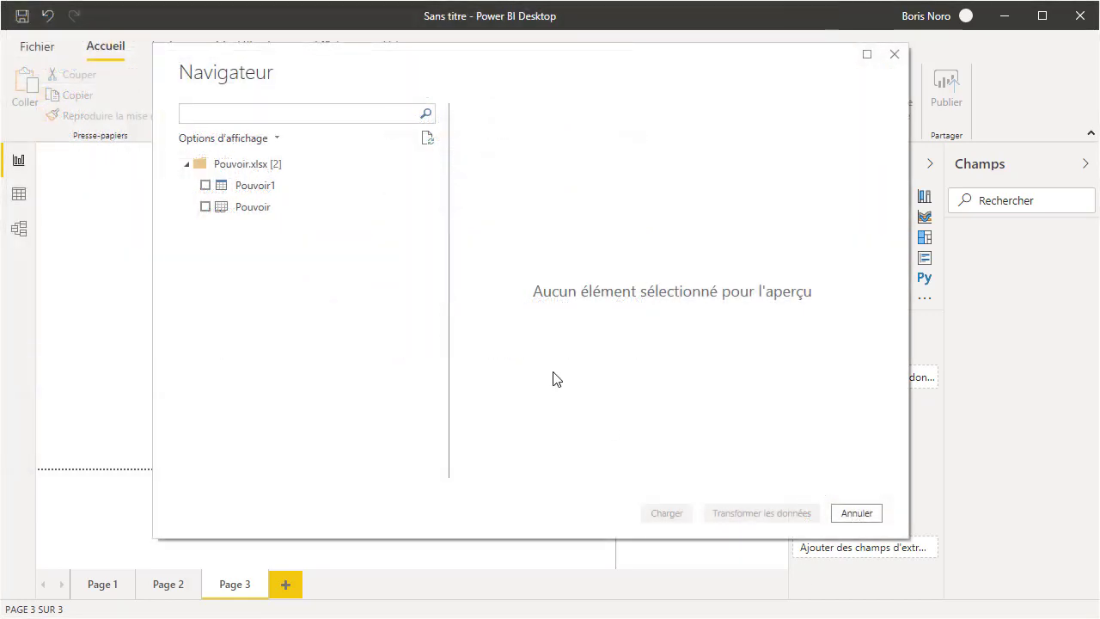
{"action": "left_click", "coordinate": [205, 207]}
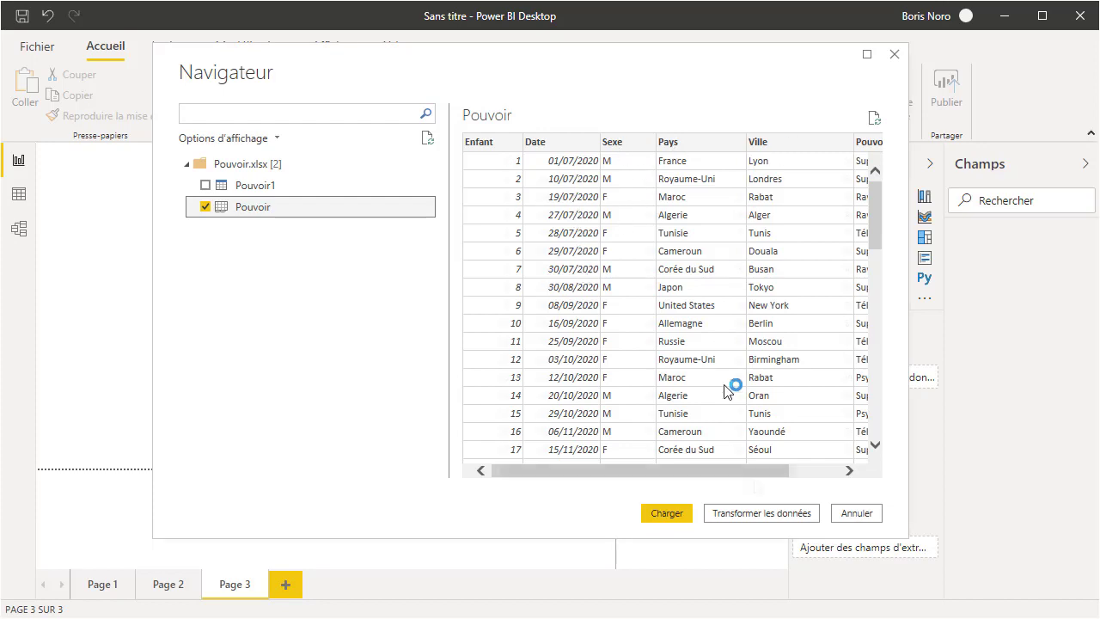
{"action": "scroll", "coordinate": [729, 386], "scroll_direction": "right", "scroll_amount": 3}
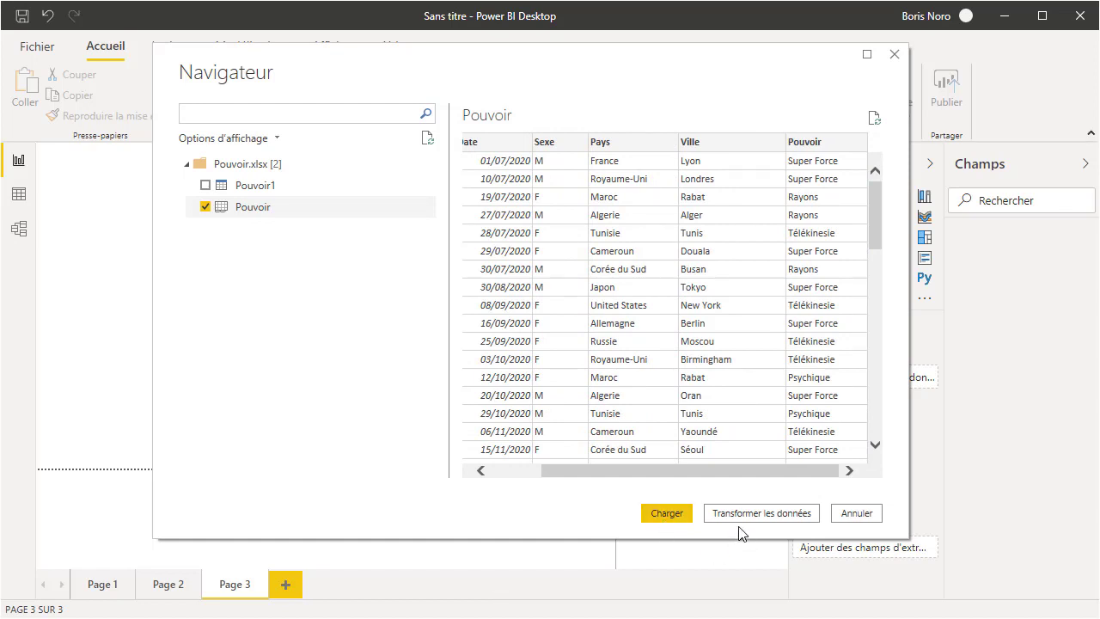
{"action": "left_click", "coordinate": [761, 513]}
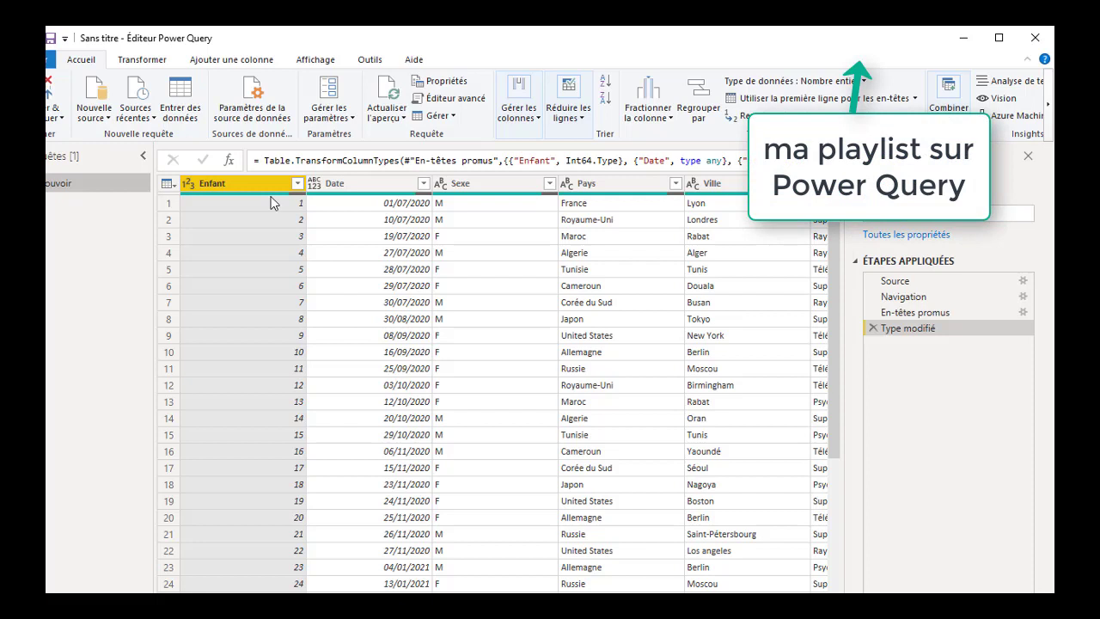
- Change the Enfant column's data type to Texte, replacing the current type conversion
{"action": "left_click", "coordinate": [189, 186]}
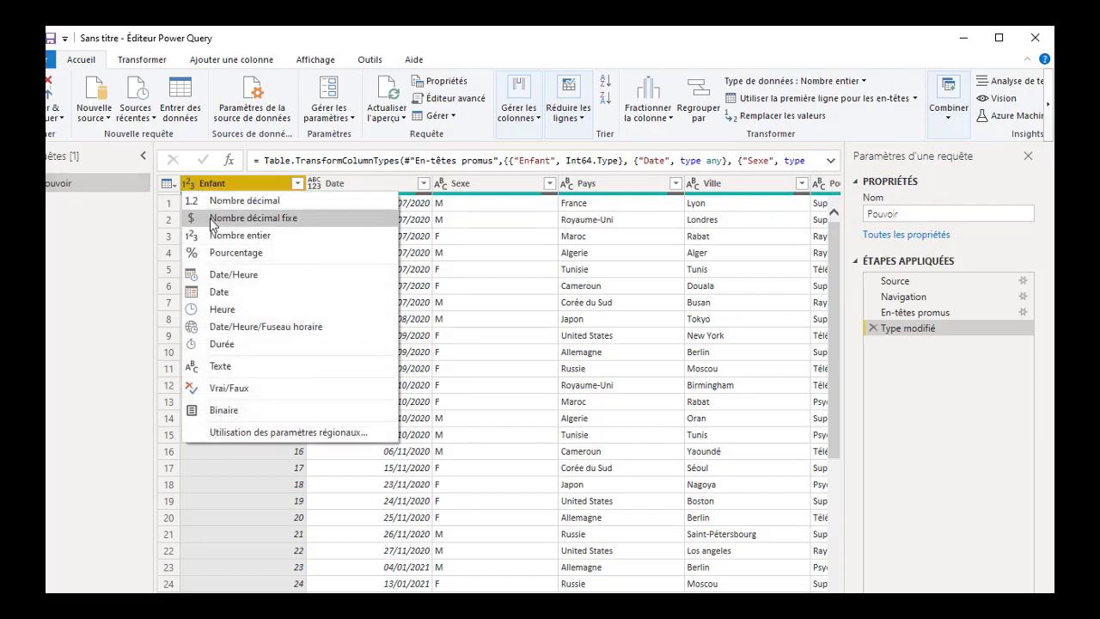
{"action": "left_click", "coordinate": [215, 367]}
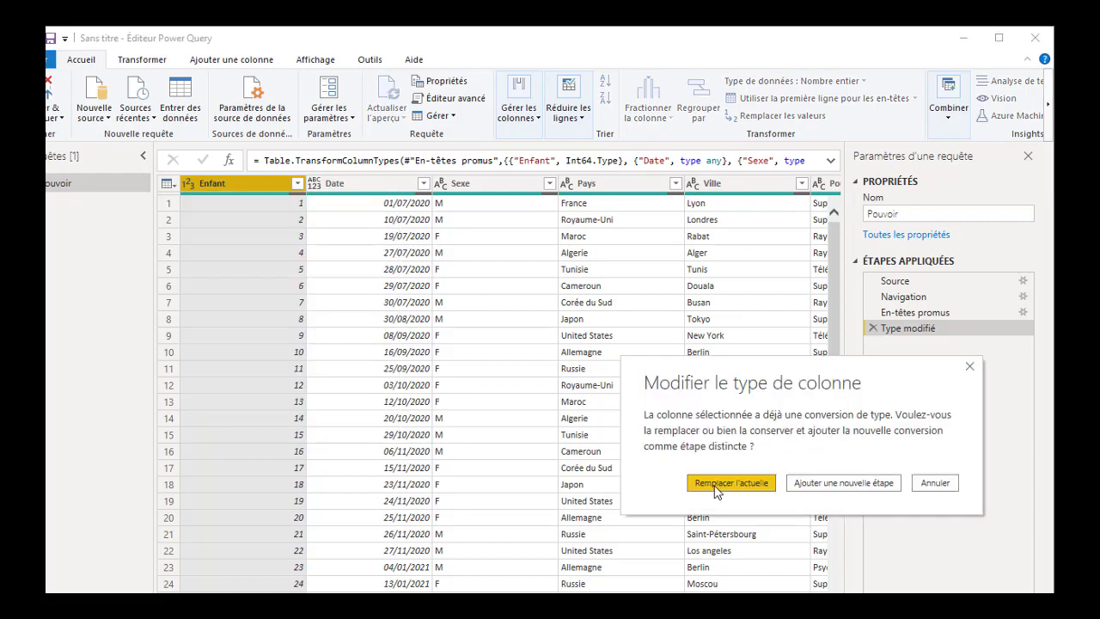
{"action": "left_click", "coordinate": [715, 484]}
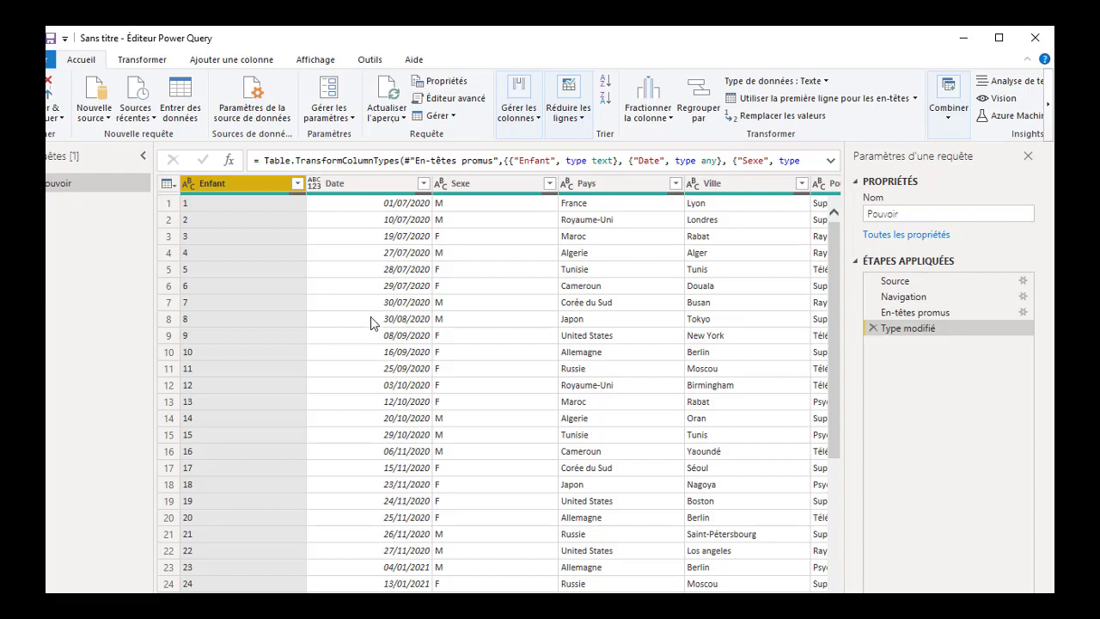
- Set the data type of the Date column to Date
{"action": "left_click", "coordinate": [350, 275]}
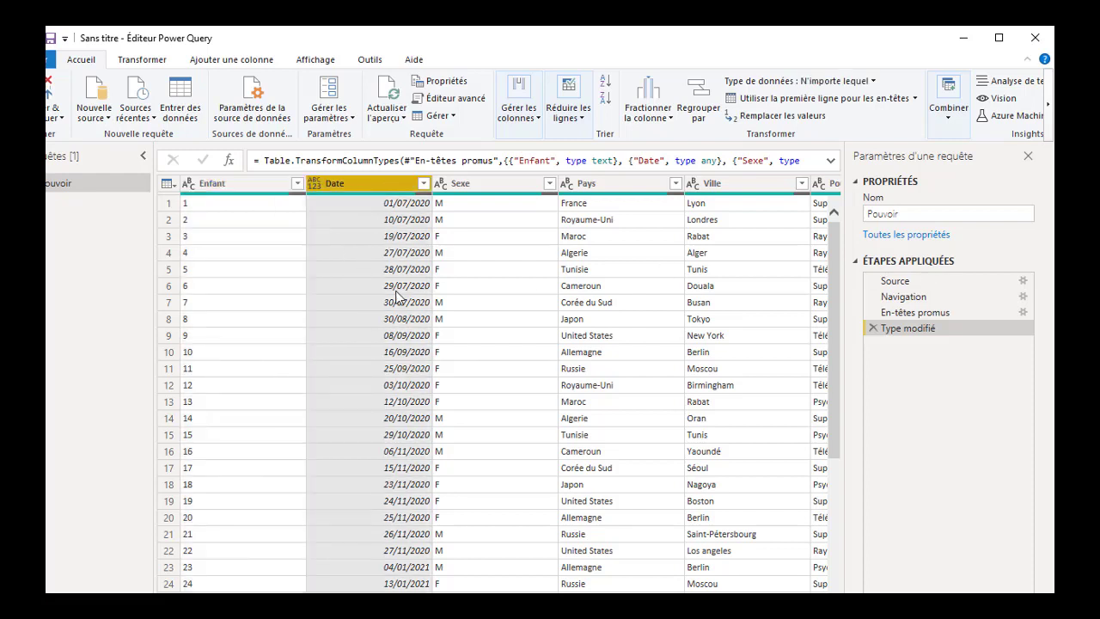
{"action": "left_click", "coordinate": [313, 183]}
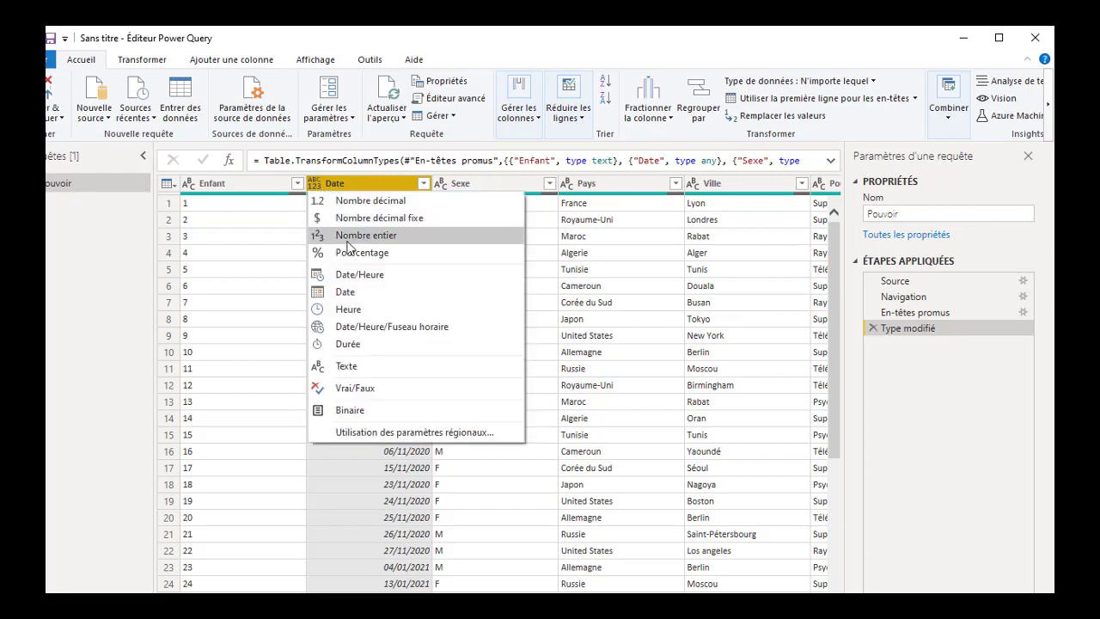
{"action": "left_click", "coordinate": [343, 293]}
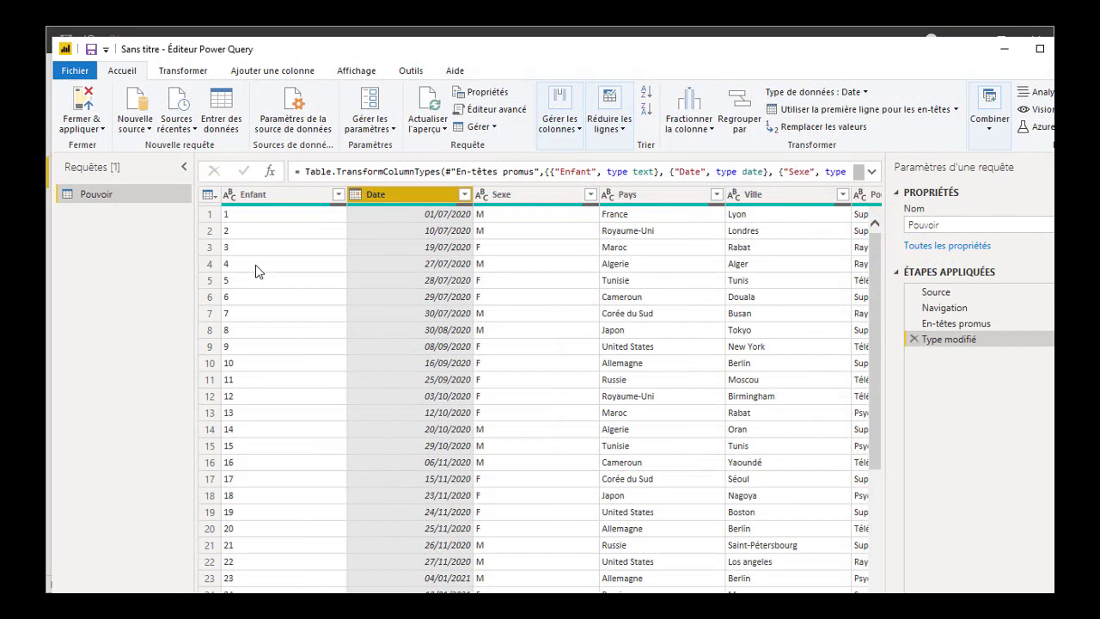
- Close the query editor with the changes applied, then review the loaded Pouvoir table's rows and return to the report
{"action": "left_click", "coordinate": [103, 130]}
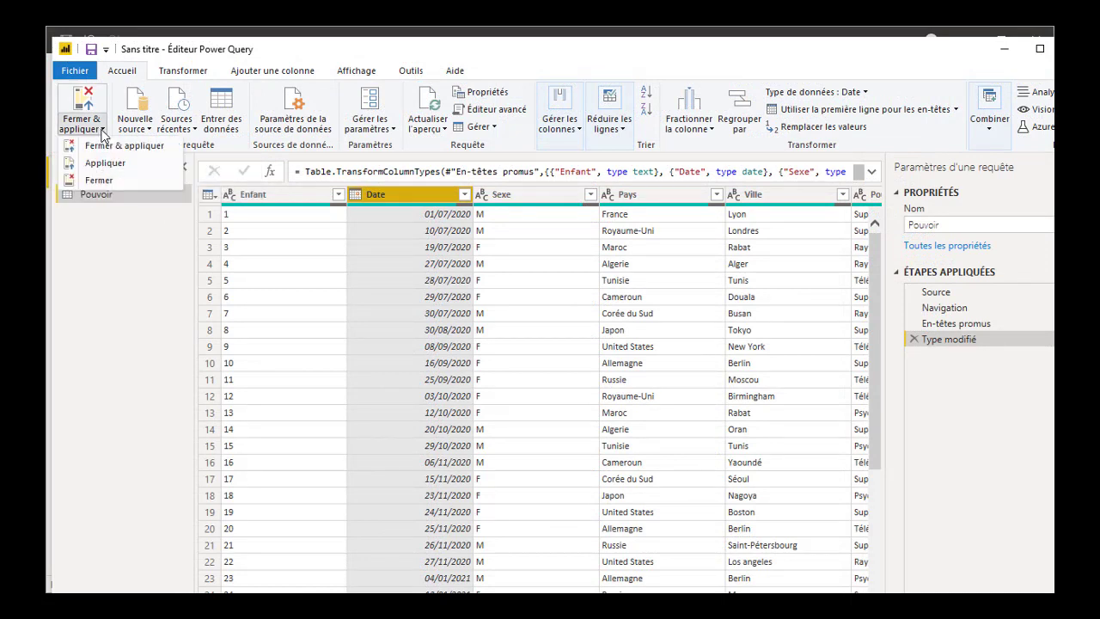
{"action": "left_click", "coordinate": [112, 146]}
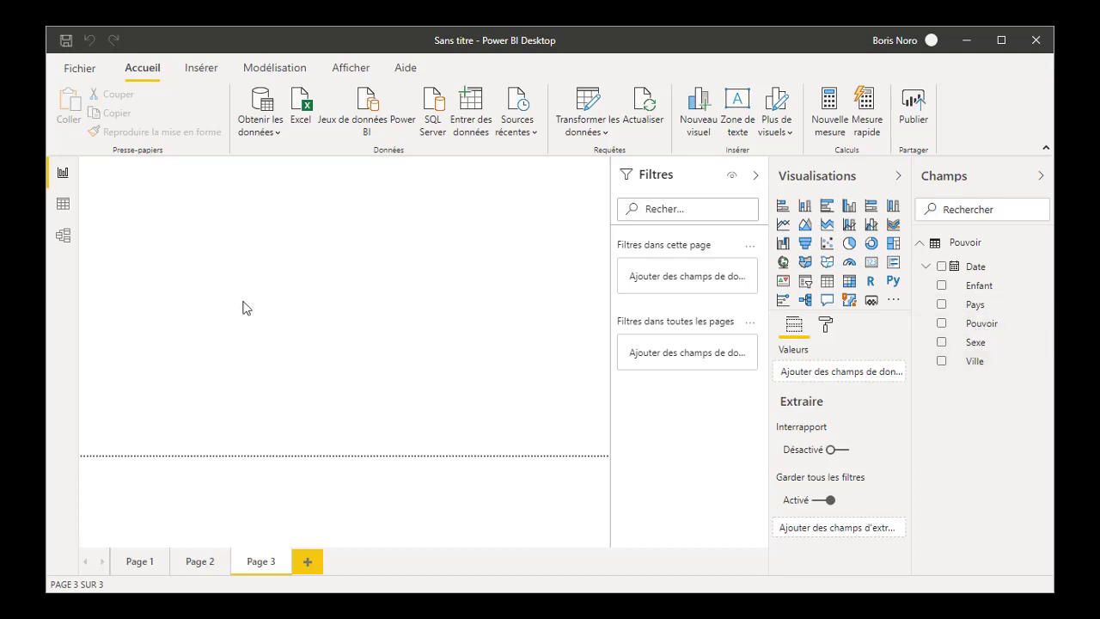
{"action": "left_click", "coordinate": [63, 208]}
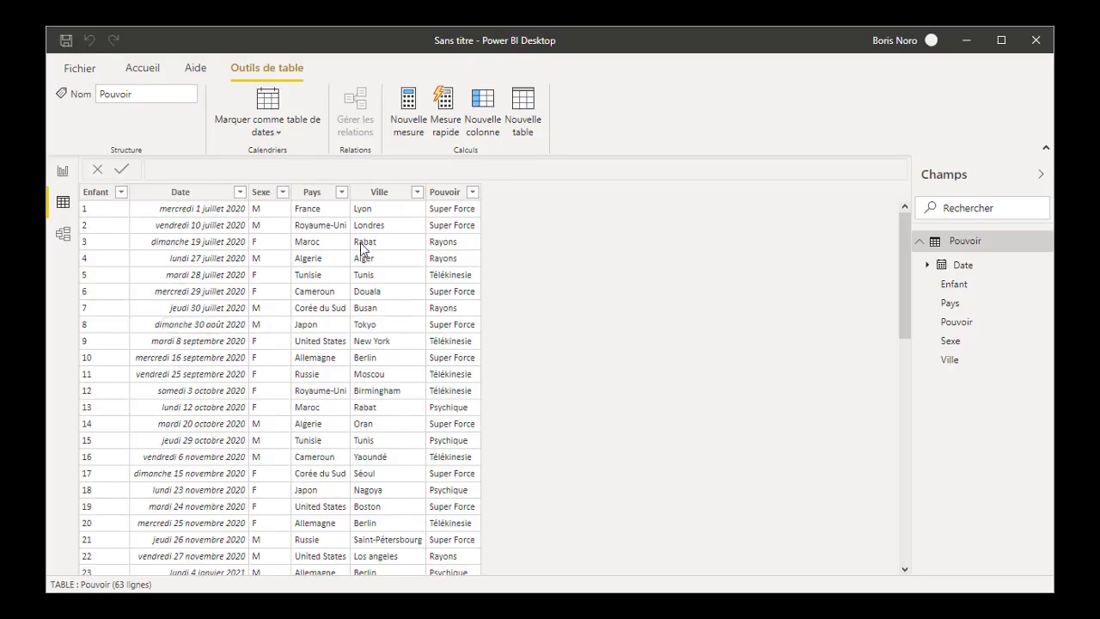
{"action": "left_click", "coordinate": [62, 176]}
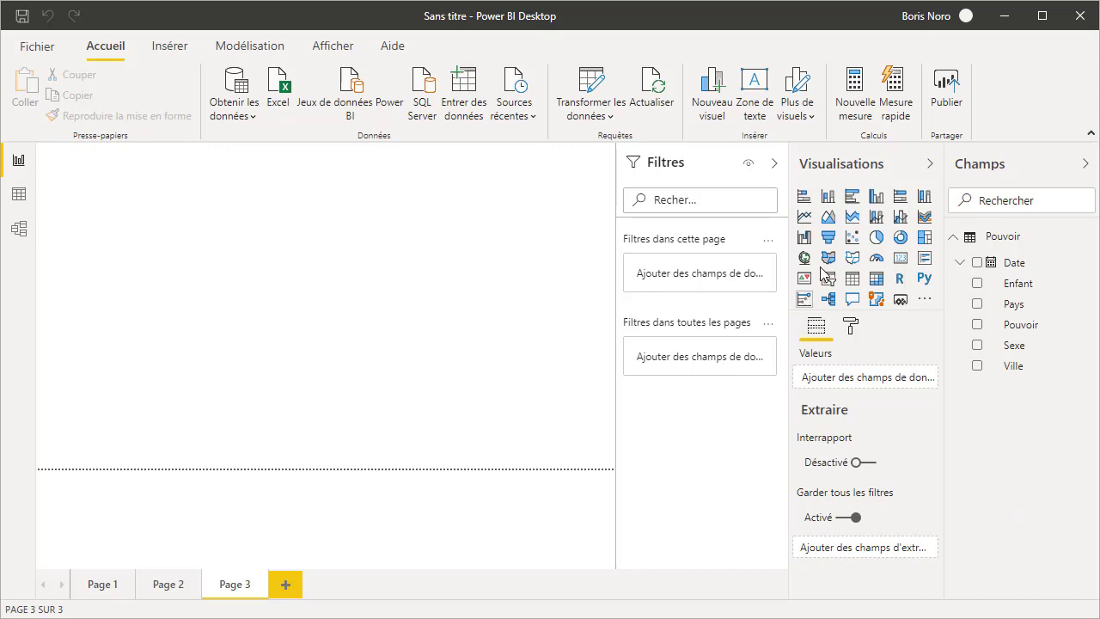
- Insert a table visual on Page 3, enlarge it and add the Sexe field to it
{"action": "left_click", "coordinate": [852, 281]}
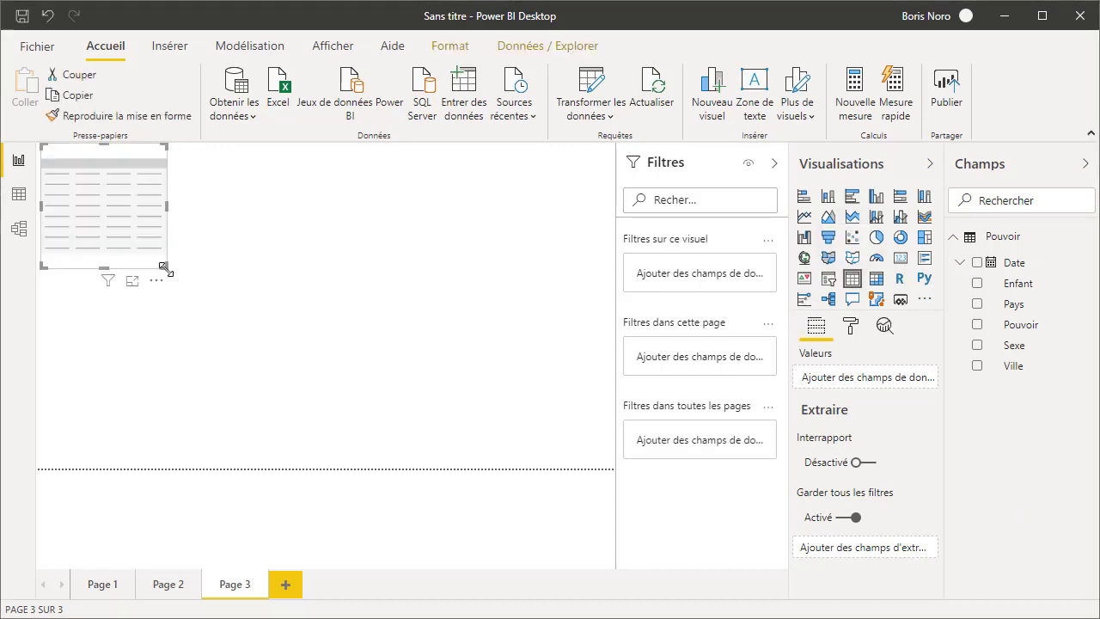
{"action": "left_click_drag", "start_coordinate": [167, 271], "coordinate": [238, 338]}
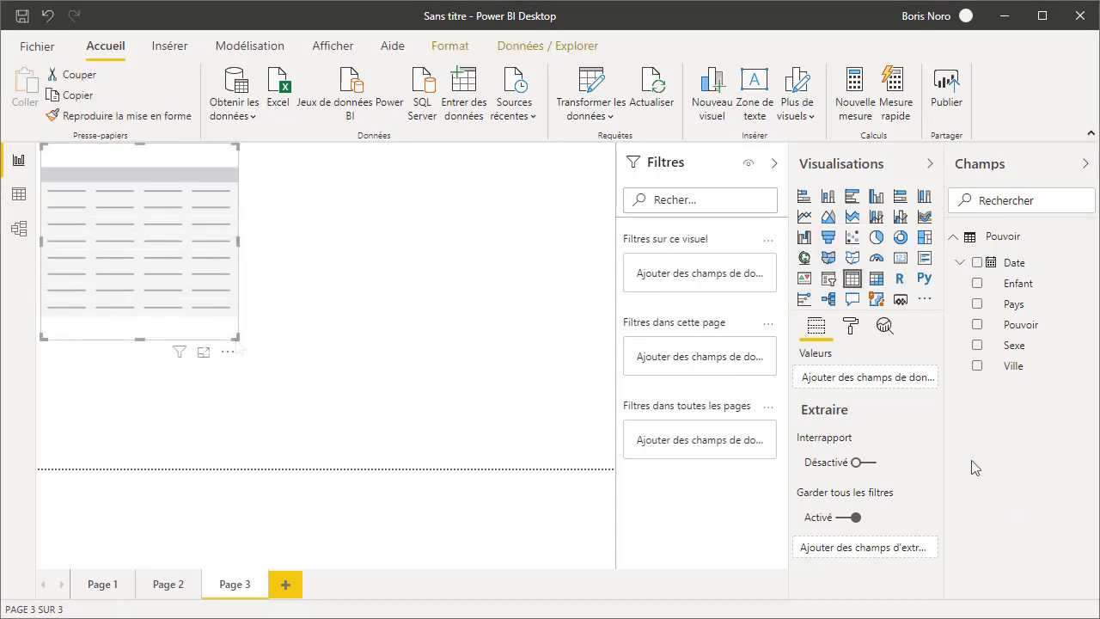
{"action": "left_click", "coordinate": [976, 345]}
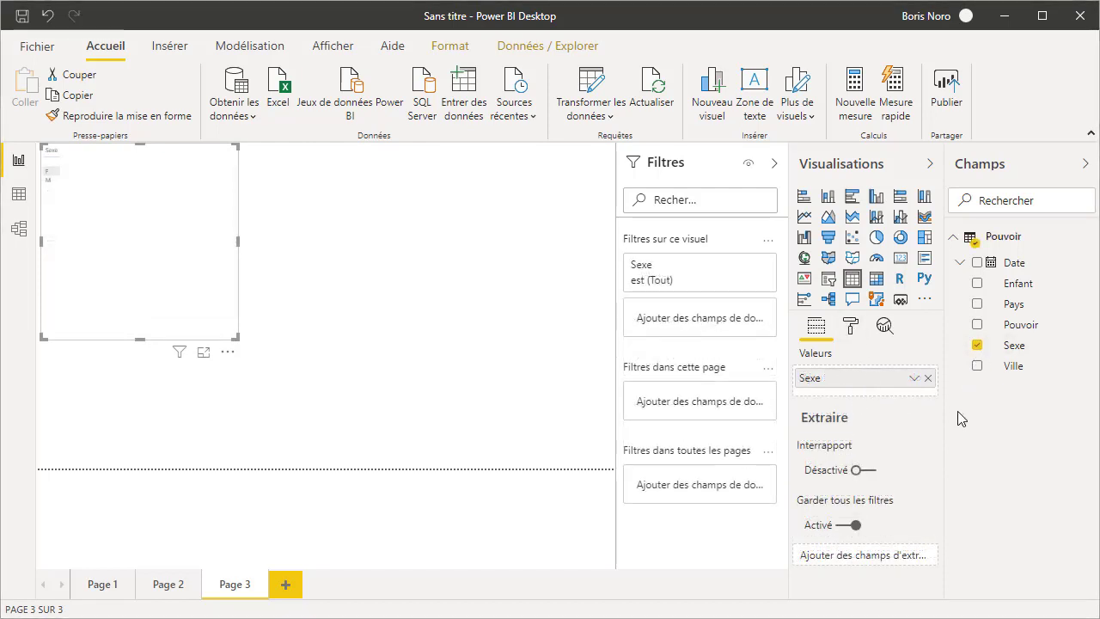
- Set the text size of the table visual's values to 18 pt
{"action": "left_click", "coordinate": [850, 327]}
{"action": "left_click", "coordinate": [795, 515]}
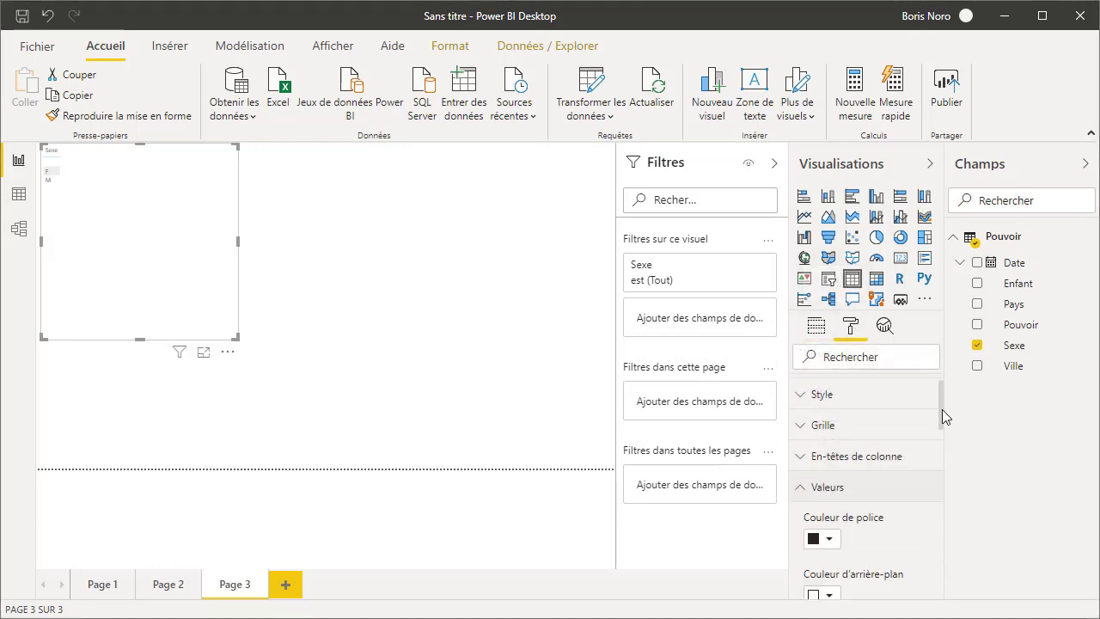
{"action": "left_click_drag", "start_coordinate": [942, 416], "coordinate": [933, 517]}
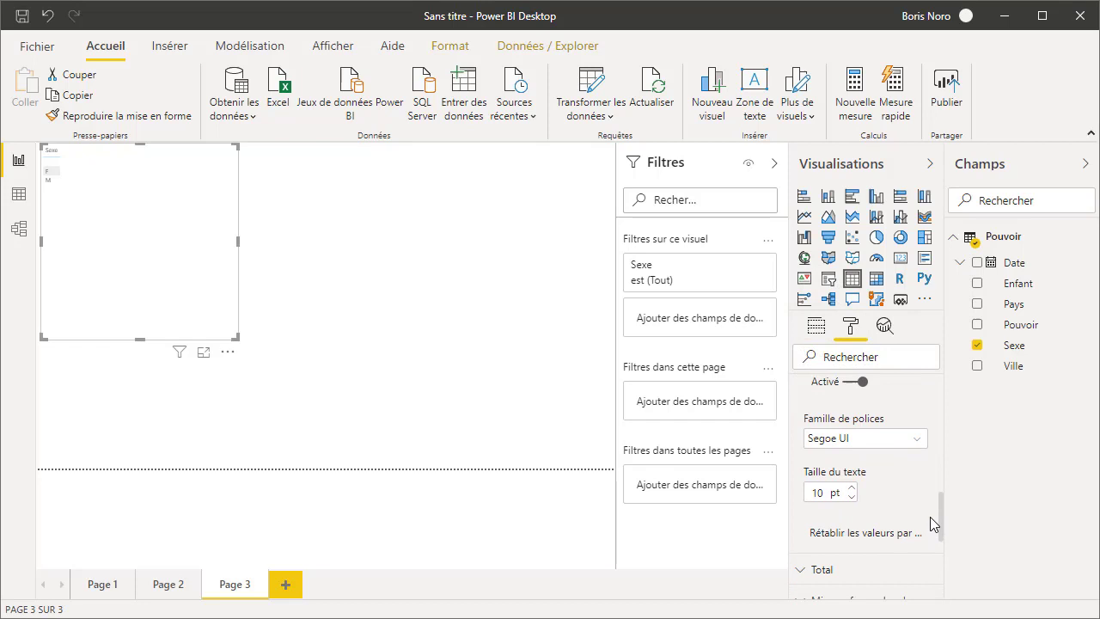
{"action": "left_click", "coordinate": [851, 488]}
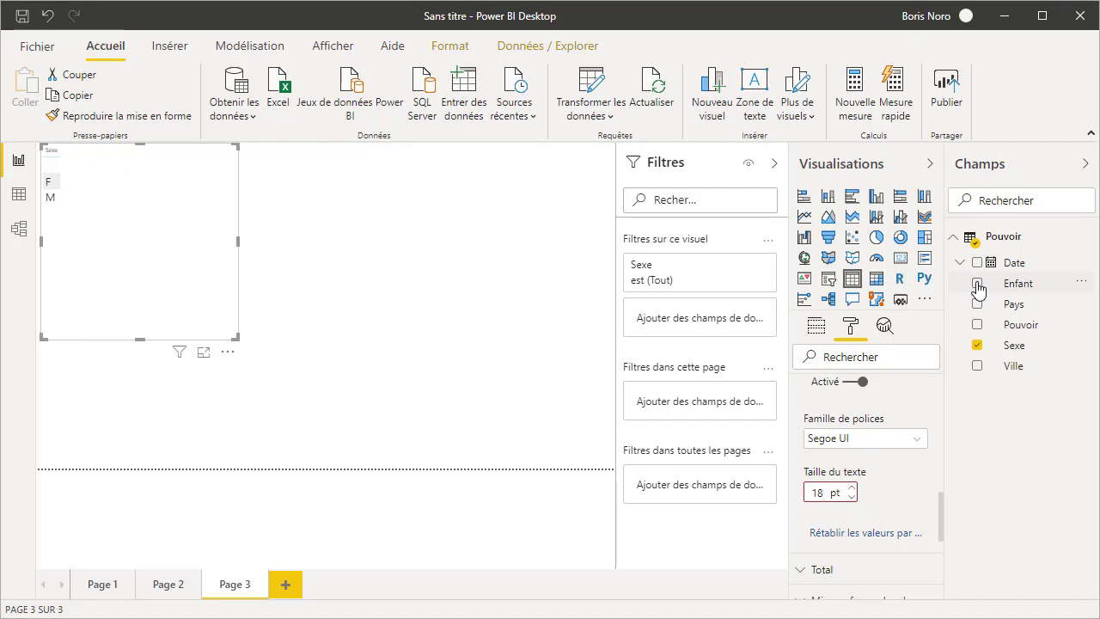
- Add the Enfant field to the table visual, summarise it with Nombre, and shorten the visual to fit its rows
{"action": "left_click", "coordinate": [977, 284]}
{"action": "left_click_drag", "start_coordinate": [140, 338], "coordinate": [142, 429]}
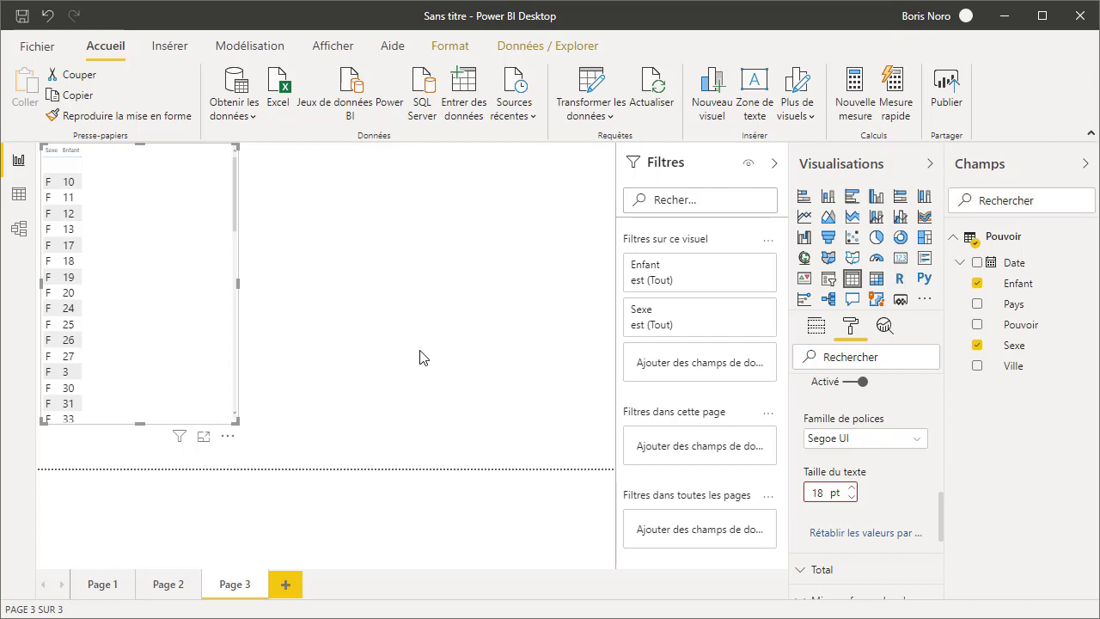
{"action": "left_click", "coordinate": [815, 328]}
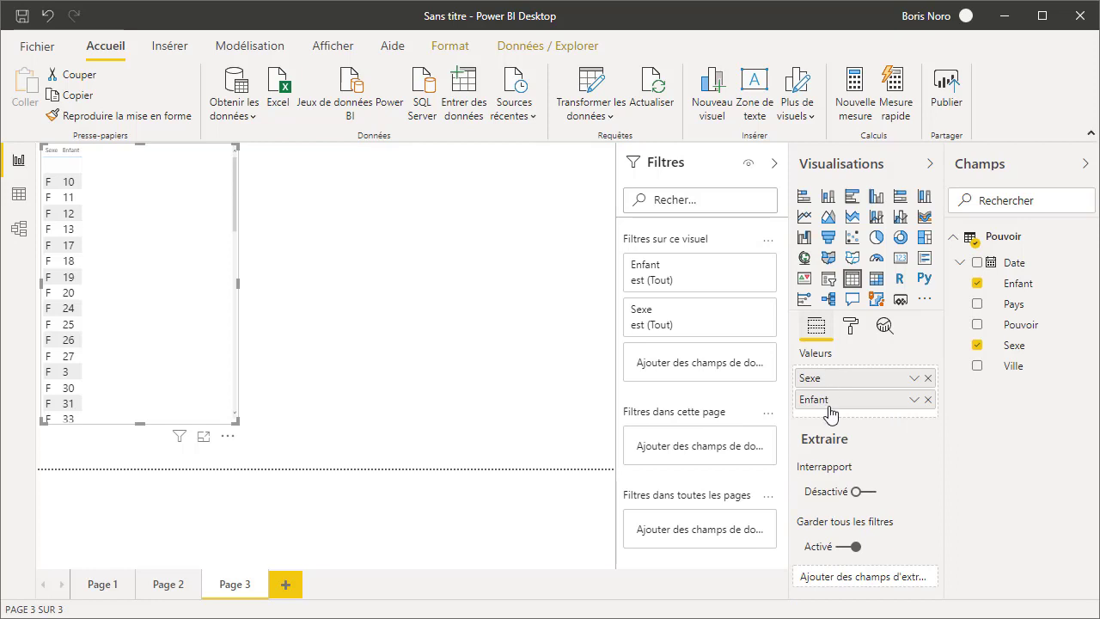
{"action": "left_click", "coordinate": [914, 402]}
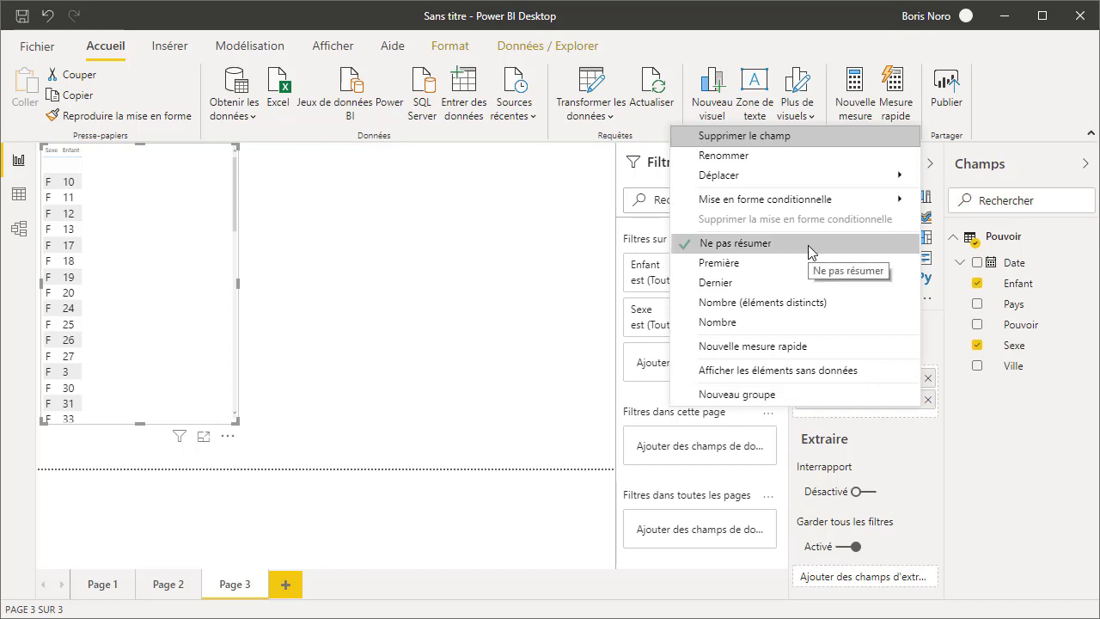
{"action": "left_click", "coordinate": [783, 320]}
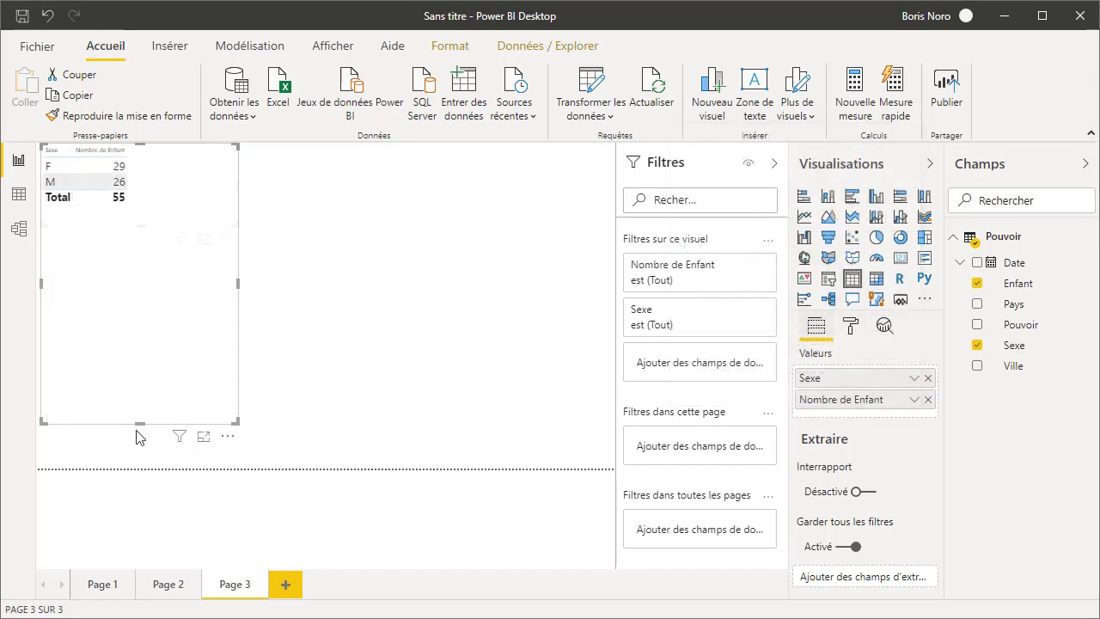
{"action": "left_click_drag", "start_coordinate": [139, 423], "coordinate": [139, 225]}
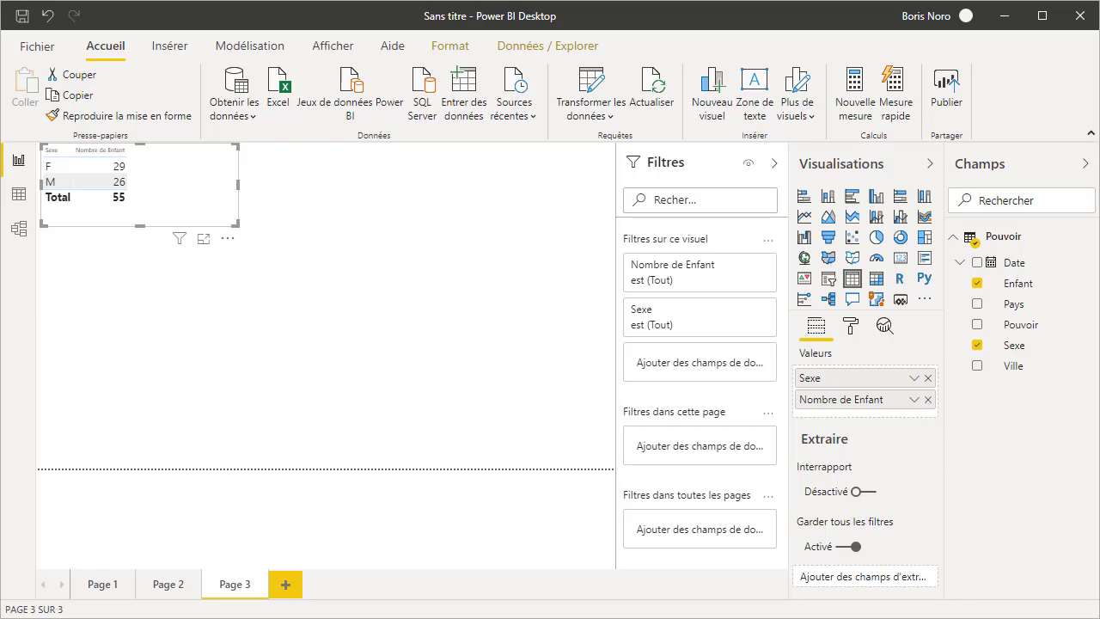
{"action": "left_click", "coordinate": [422, 251]}
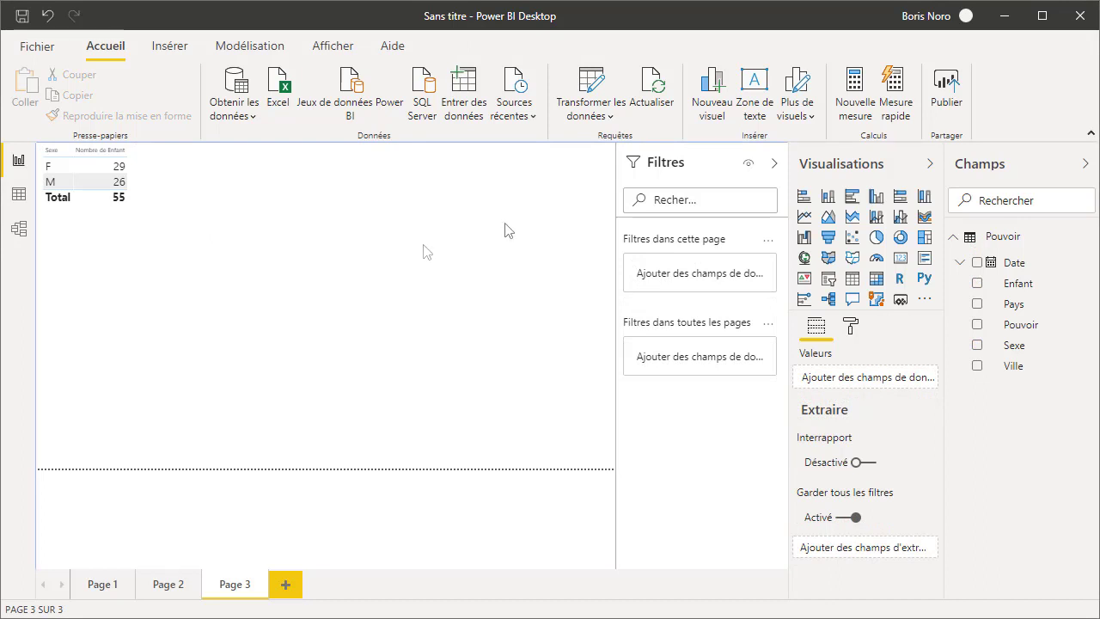
- Create the measure Nombre_enfants = COUNT(Pouvoir[Enfant]) in the Pouvoir table
{"action": "left_click", "coordinate": [840, 102]}
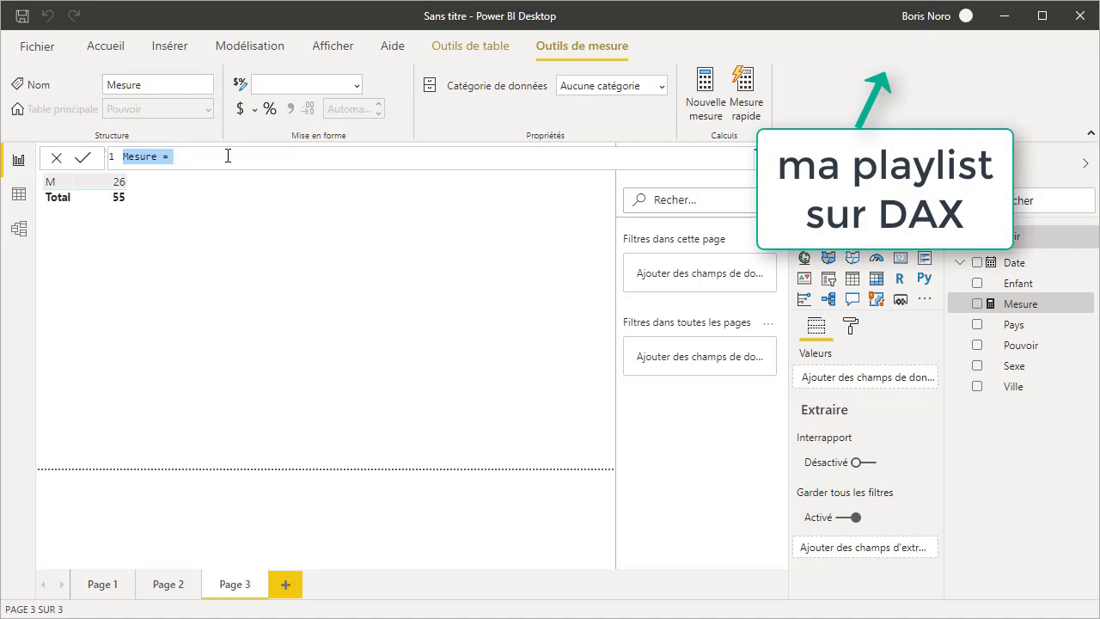
{"action": "left_click", "coordinate": [159, 156]}
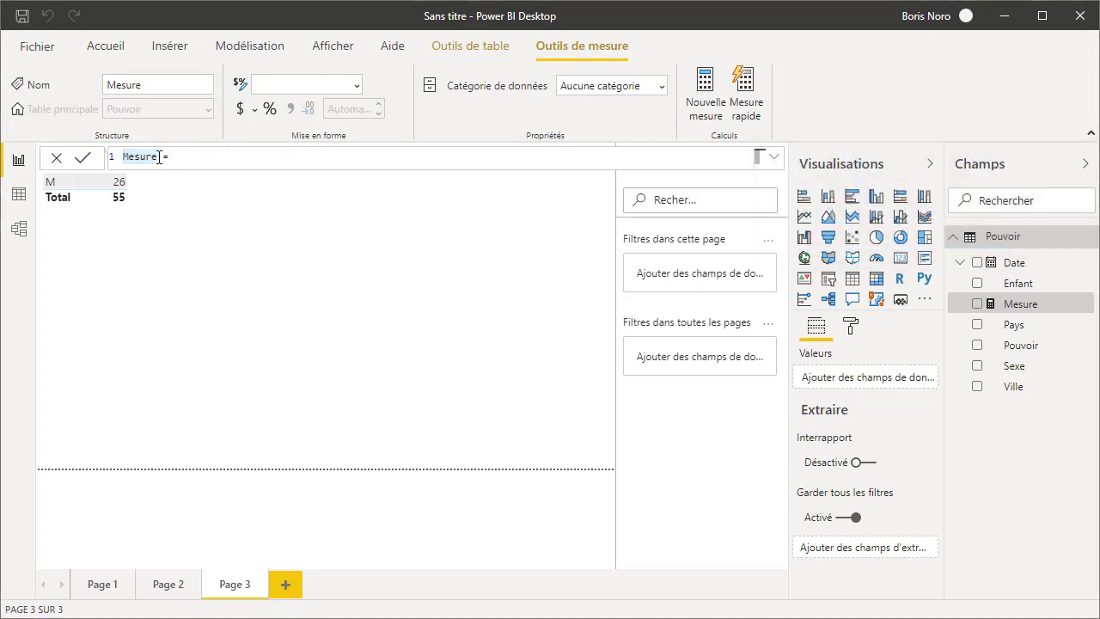
{"action": "type", "text": "Nombre_enfants = "}
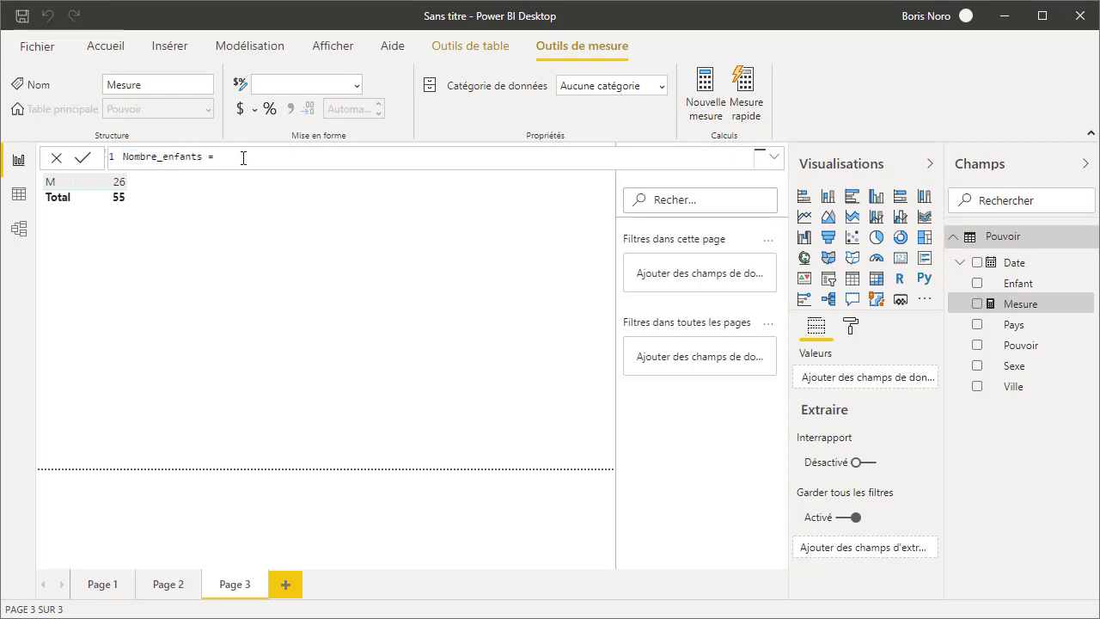
{"action": "type", "text": "count"}
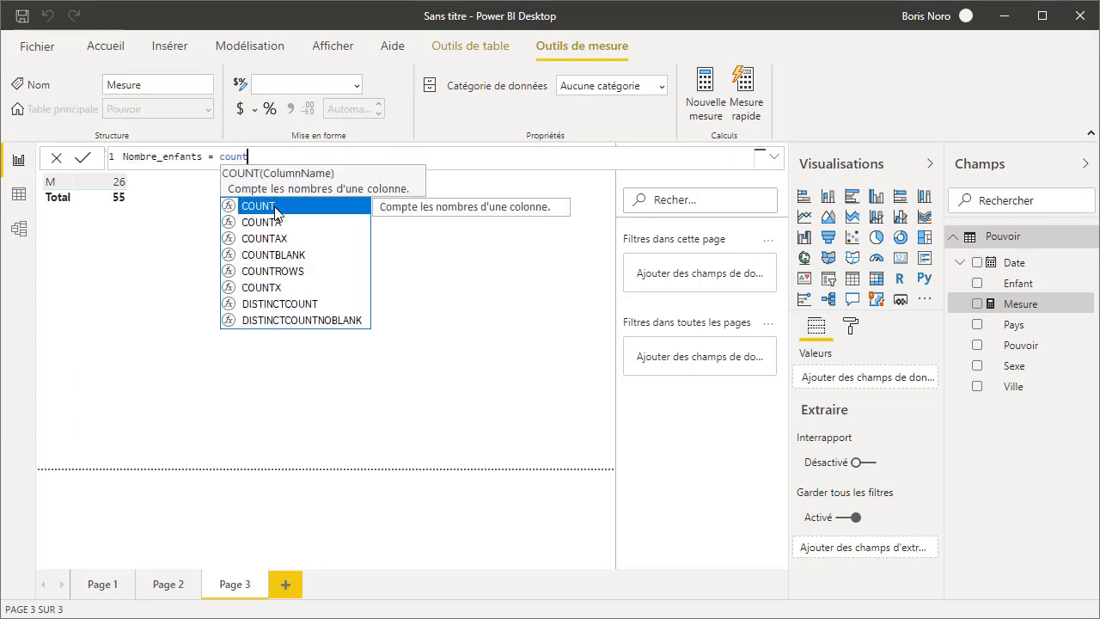
{"action": "left_click", "coordinate": [275, 212]}
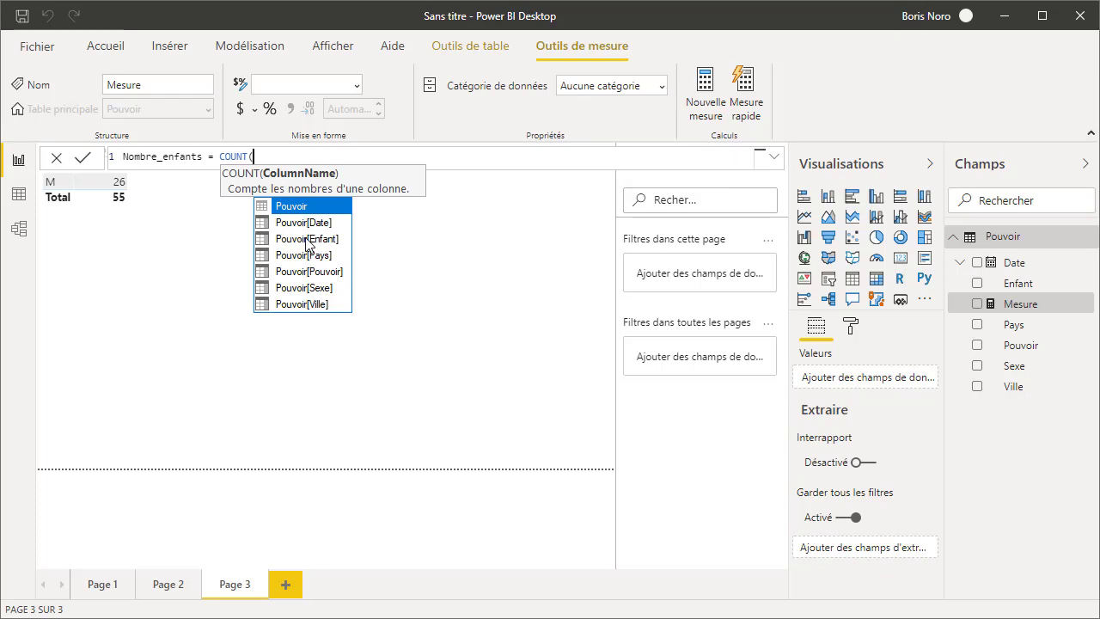
{"action": "left_click", "coordinate": [307, 239]}
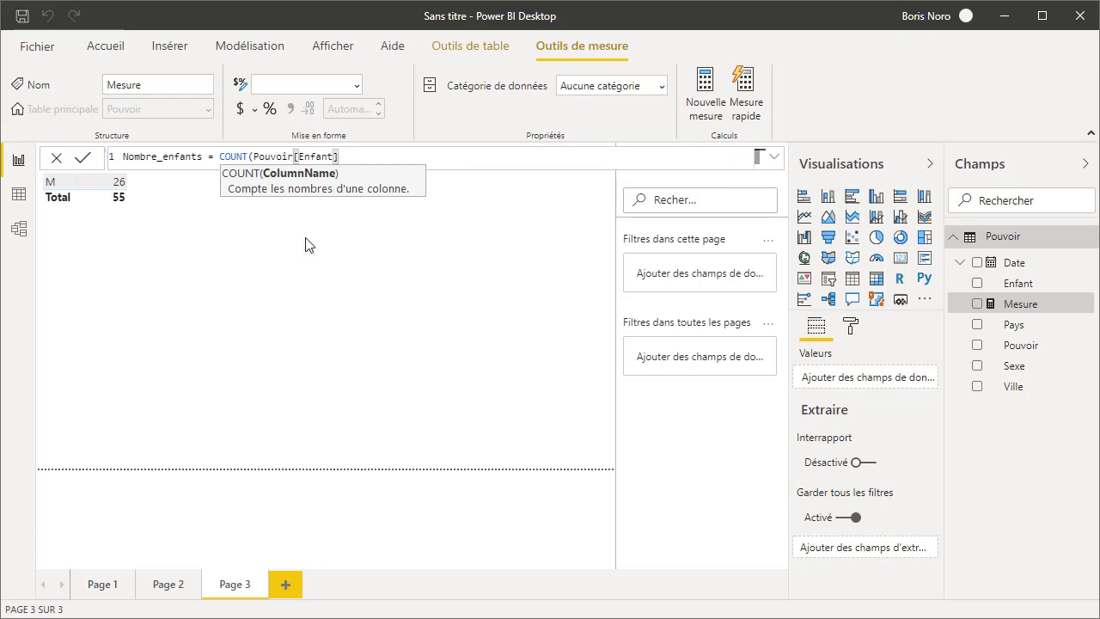
{"action": "type", "text": ")"}
{"action": "left_click", "coordinate": [306, 238]}
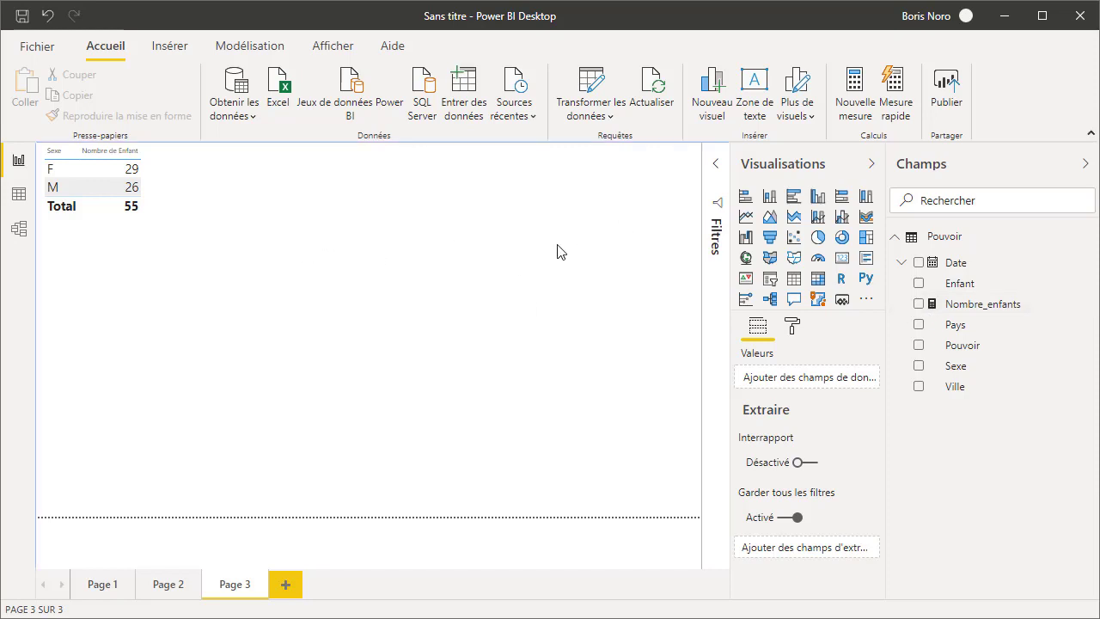
- Insert a second table visual with Sexe and the Nombre_enfants measure on Page 3, and delete the original table
{"action": "left_click", "coordinate": [795, 279]}
{"action": "left_click", "coordinate": [918, 366]}
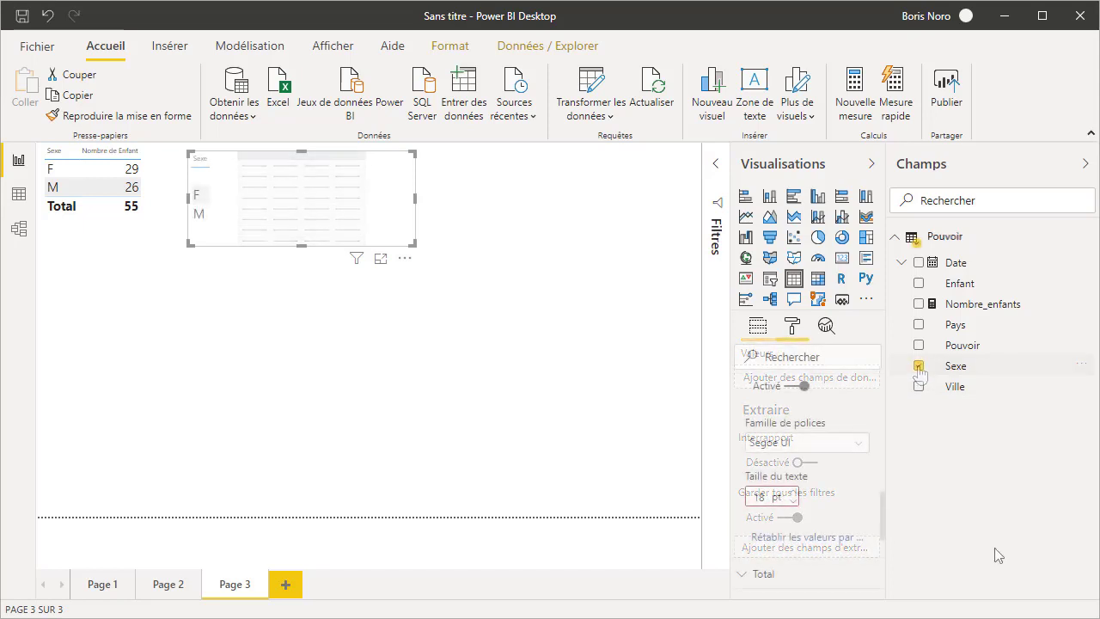
{"action": "left_click", "coordinate": [919, 304]}
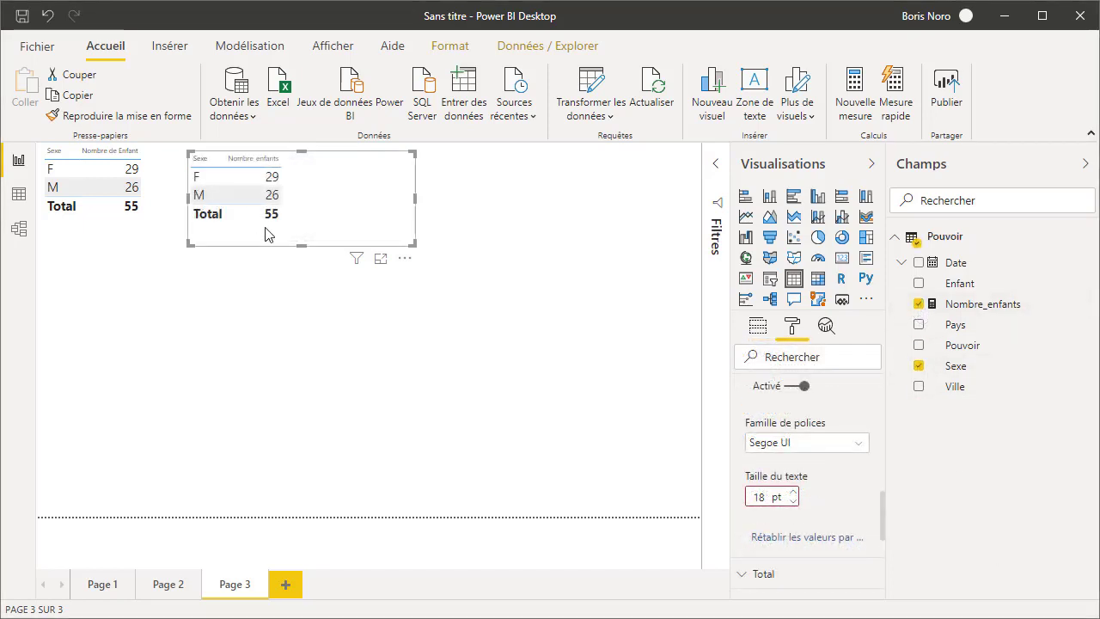
{"action": "left_click", "coordinate": [107, 242]}
{"action": "key", "text": "Delete"}
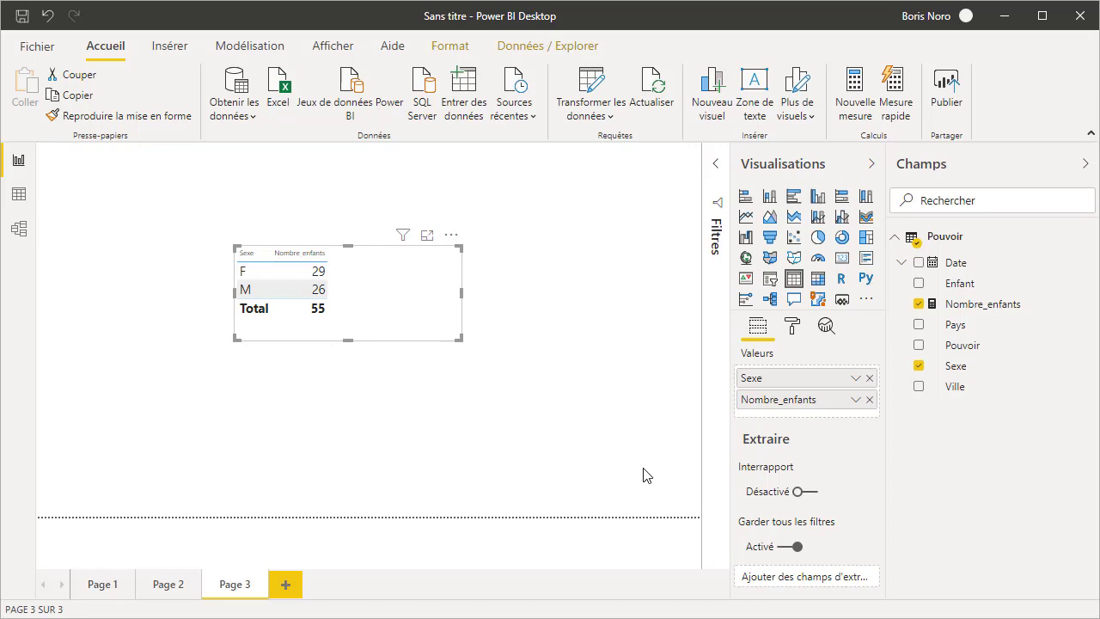
- Turn the table visual into a clustered column chart, trying it briefly as a pie chart, and enlarge it
{"action": "left_click", "coordinate": [816, 199]}
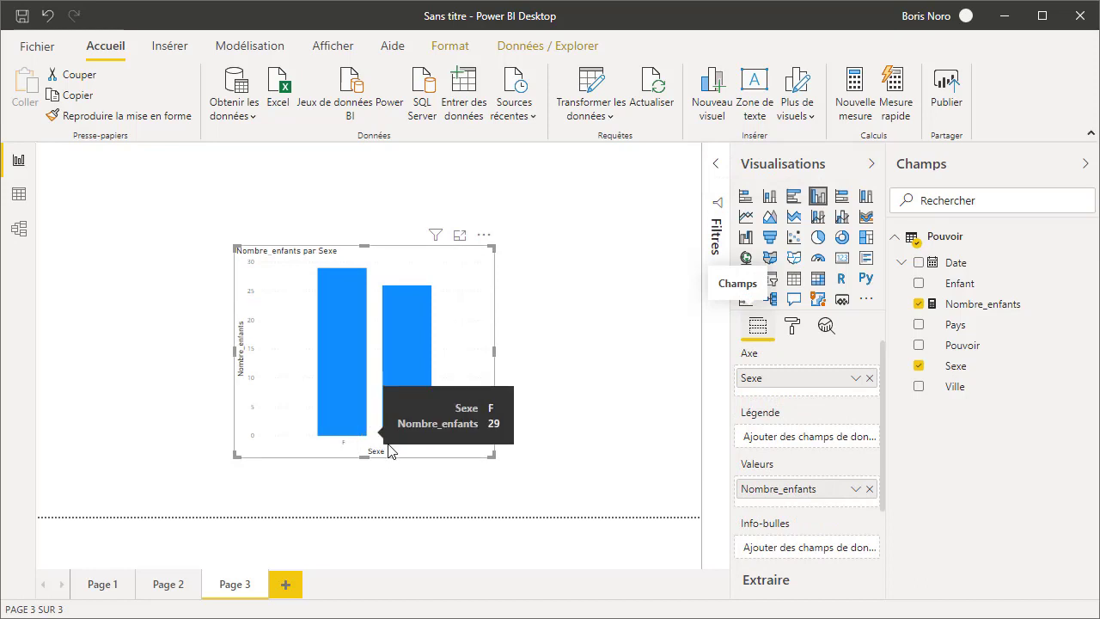
{"action": "mouse_move", "coordinate": [405, 397]}
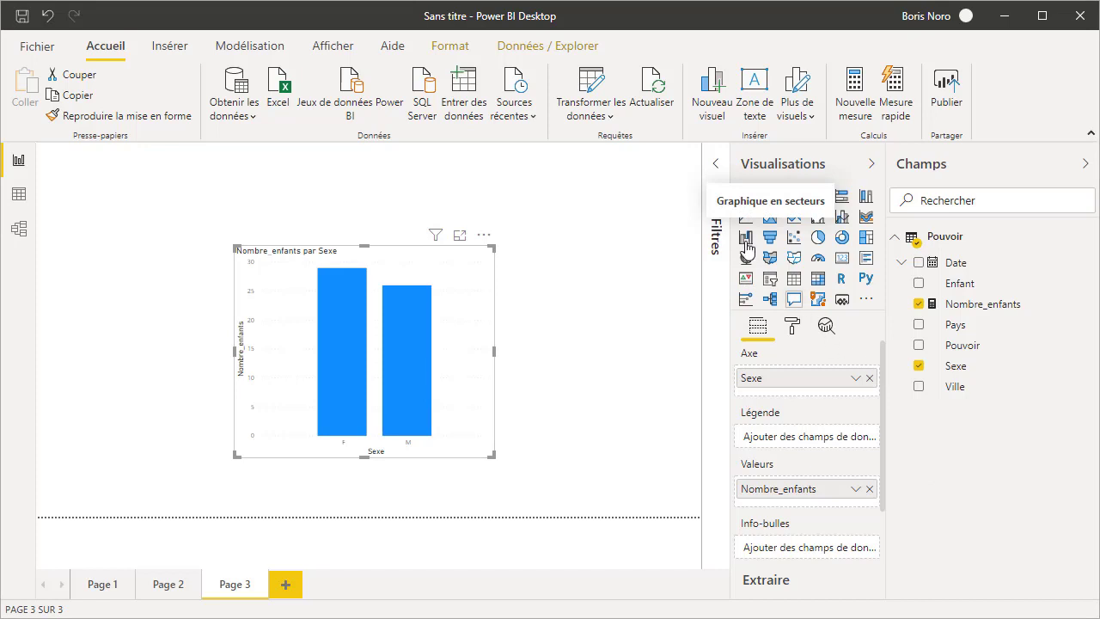
{"action": "left_click", "coordinate": [820, 241]}
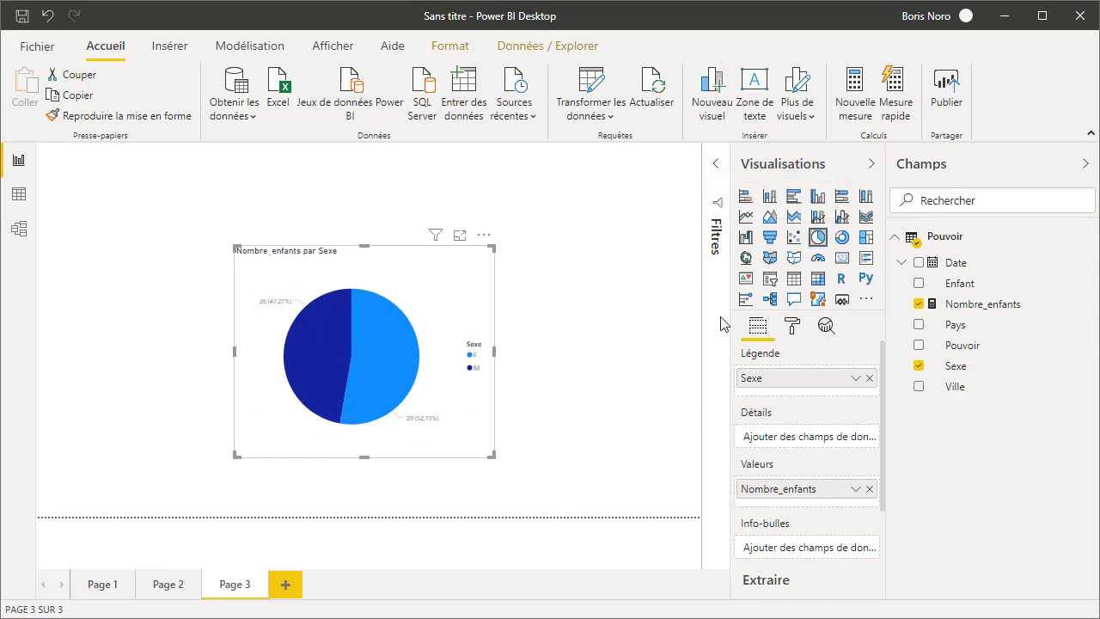
{"action": "left_click", "coordinate": [817, 196]}
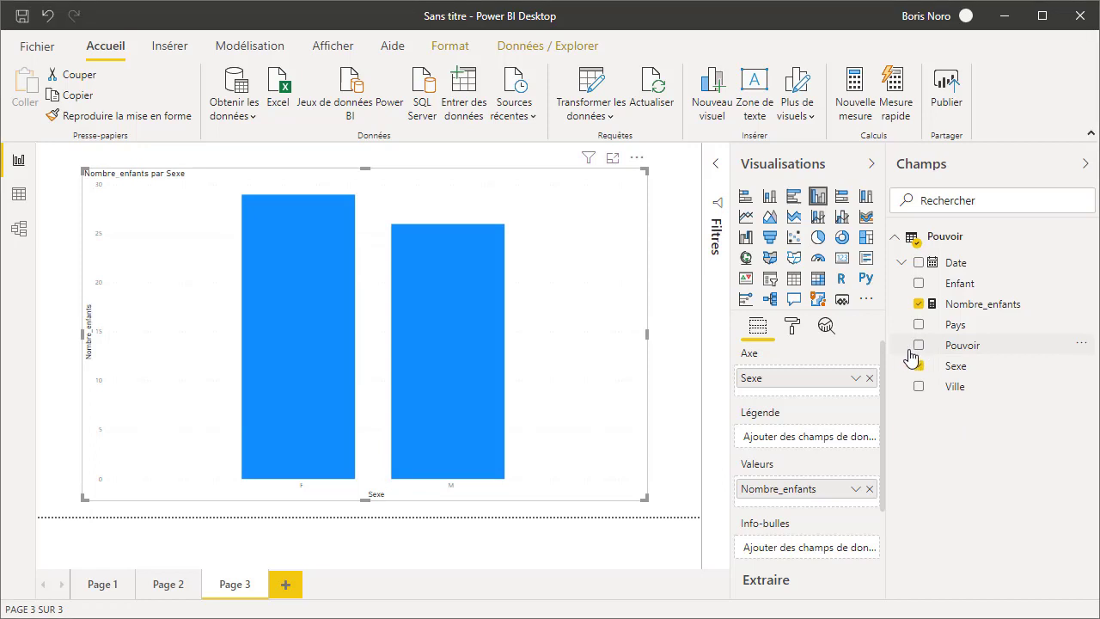
- Split the column chart by Pouvoir using the legend, and inspect the values of the individual bars
{"action": "left_click_drag", "start_coordinate": [916, 354], "coordinate": [805, 439]}
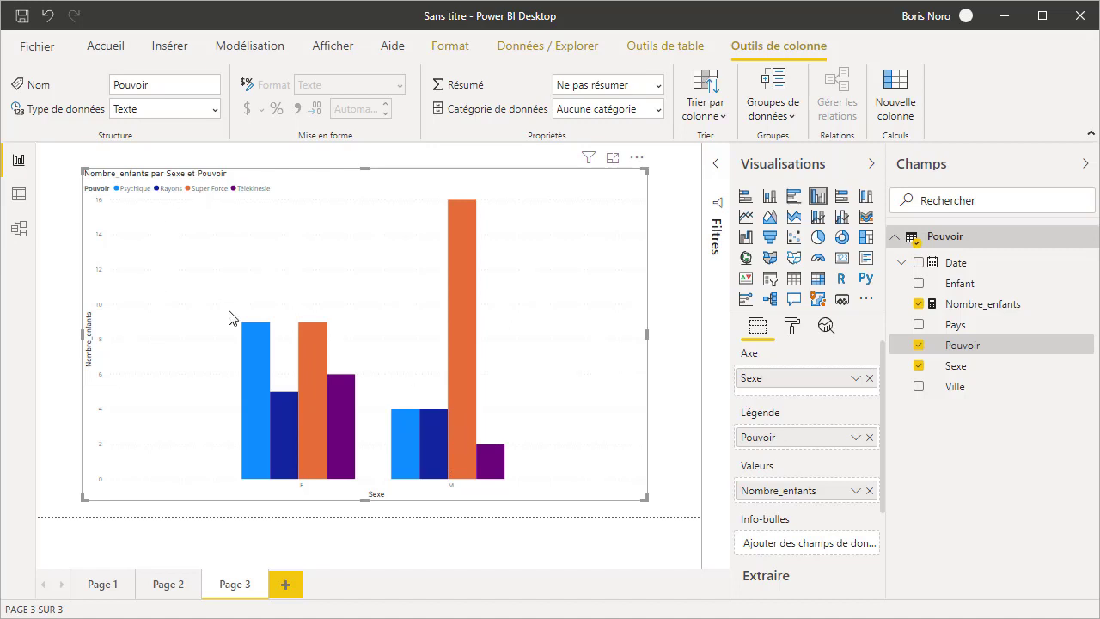
{"action": "mouse_move", "coordinate": [249, 341]}
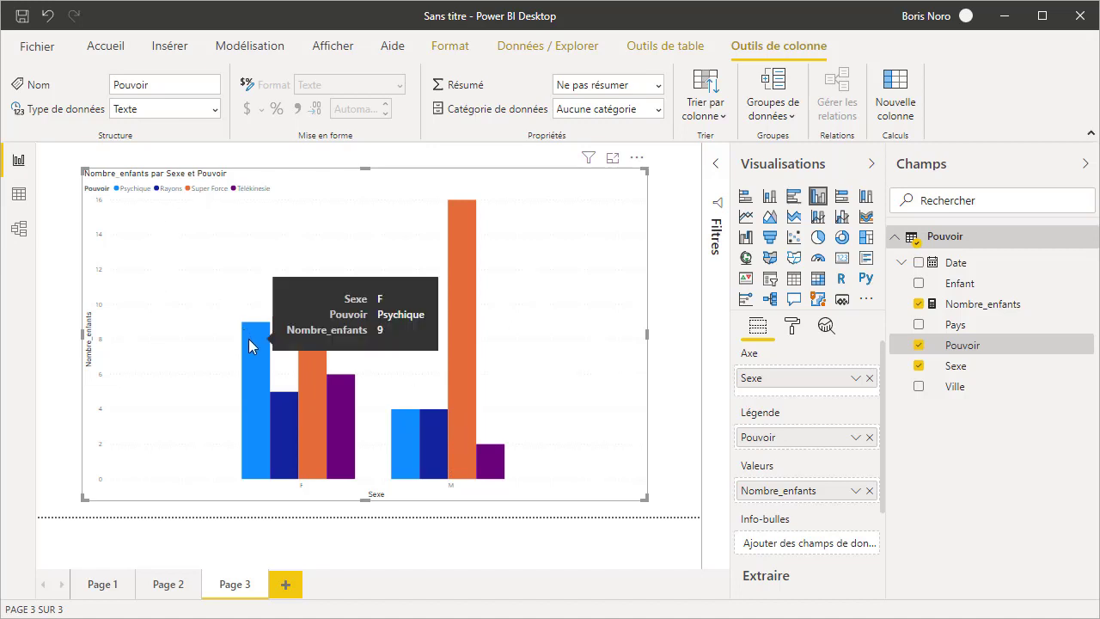
{"action": "mouse_move", "coordinate": [335, 395]}
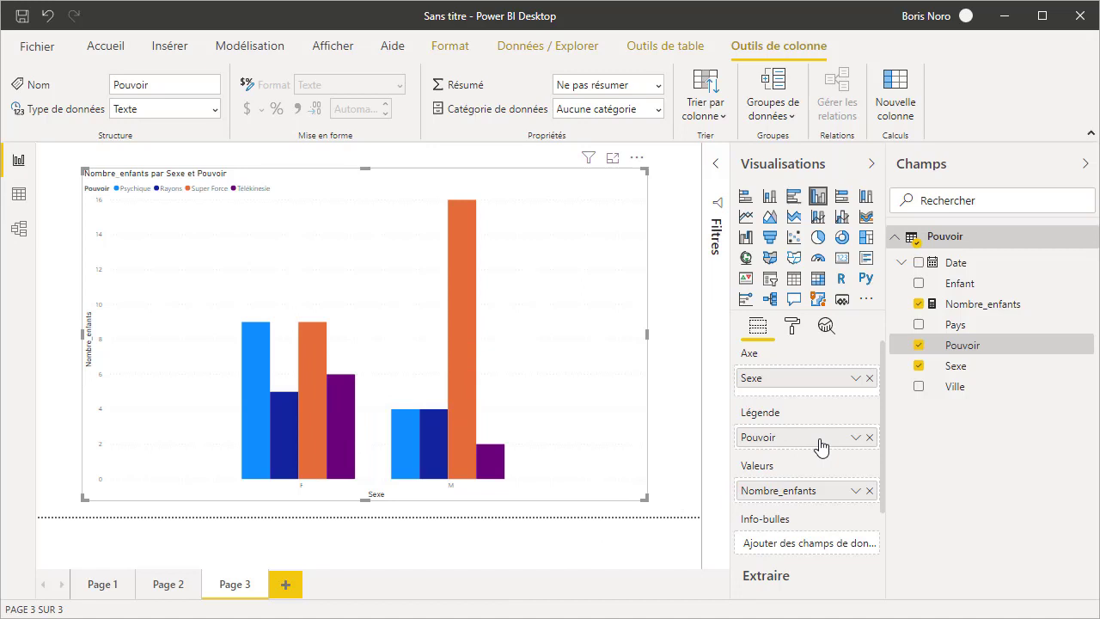
- Move Pouvoir from the legend to the axis below Sexe, try expanding both levels, and show the chart at the Pouvoir level
{"action": "left_click_drag", "start_coordinate": [820, 445], "coordinate": [822, 397]}
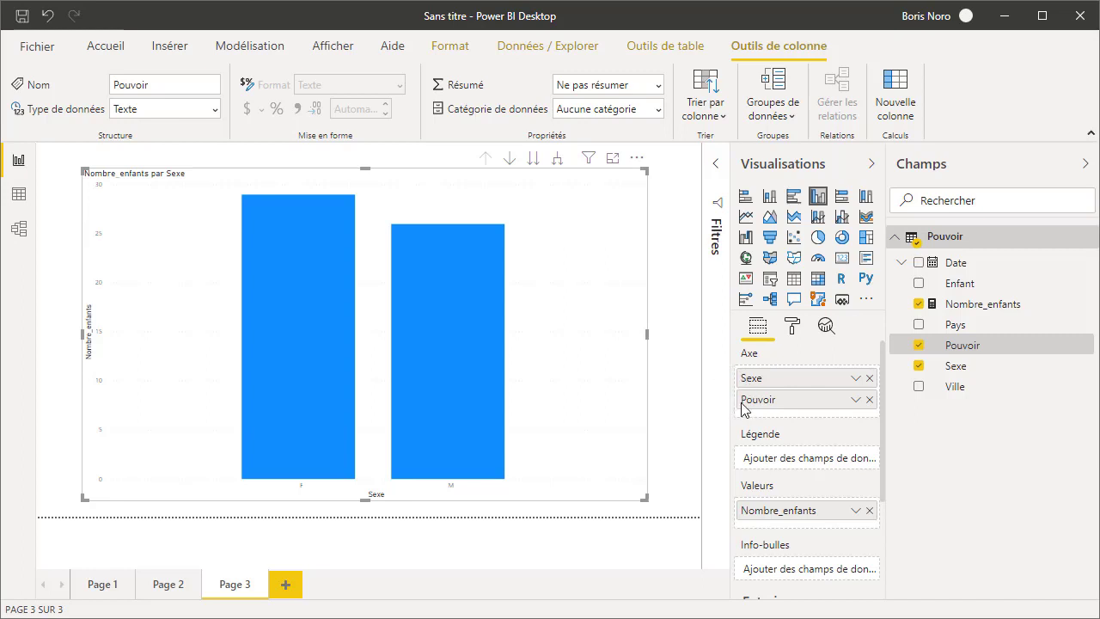
{"action": "left_click", "coordinate": [556, 160]}
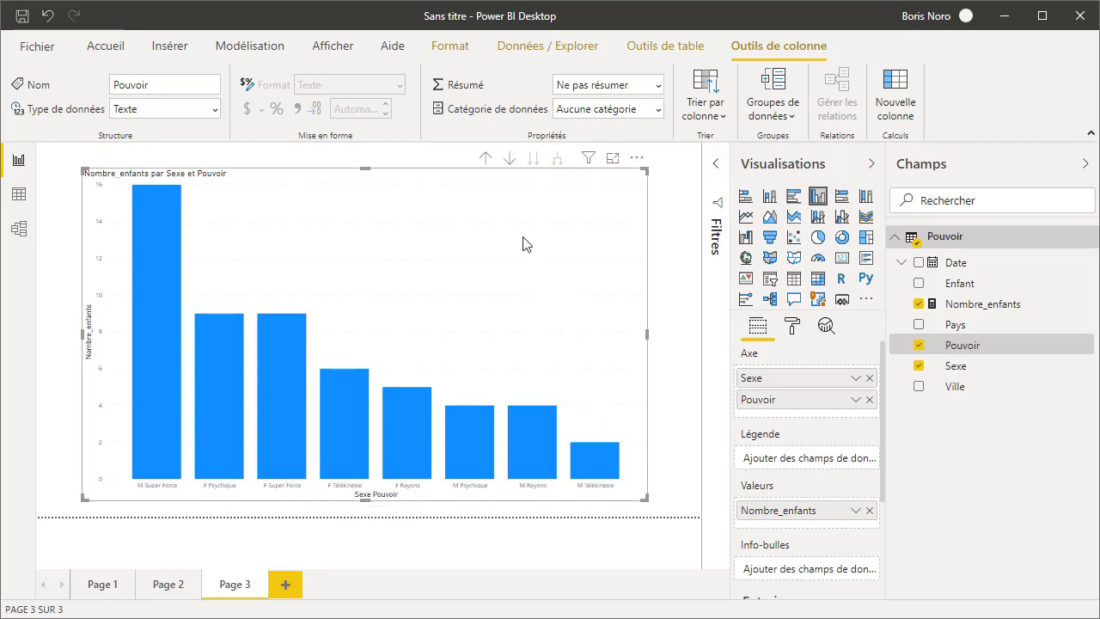
{"action": "left_click", "coordinate": [486, 161]}
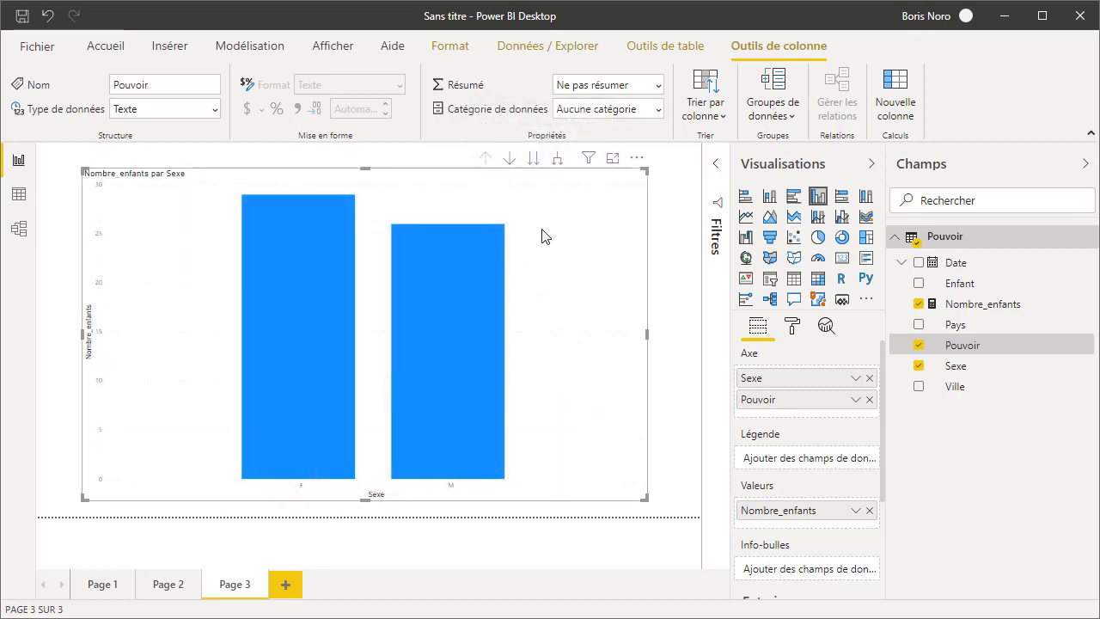
{"action": "left_click", "coordinate": [533, 163]}
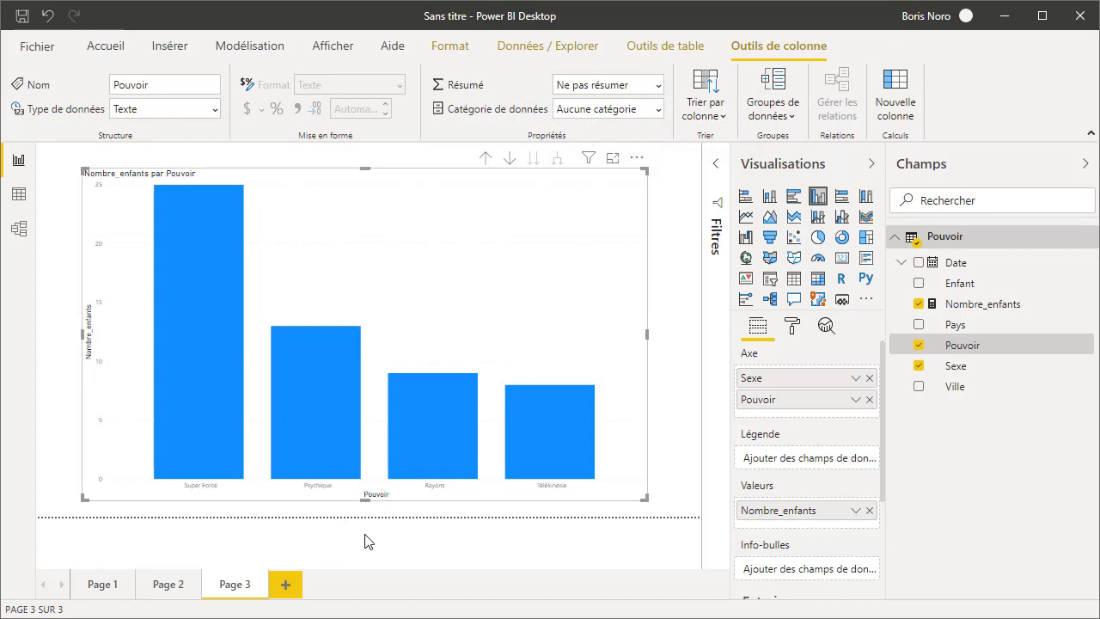
{"action": "left_click", "coordinate": [364, 539]}
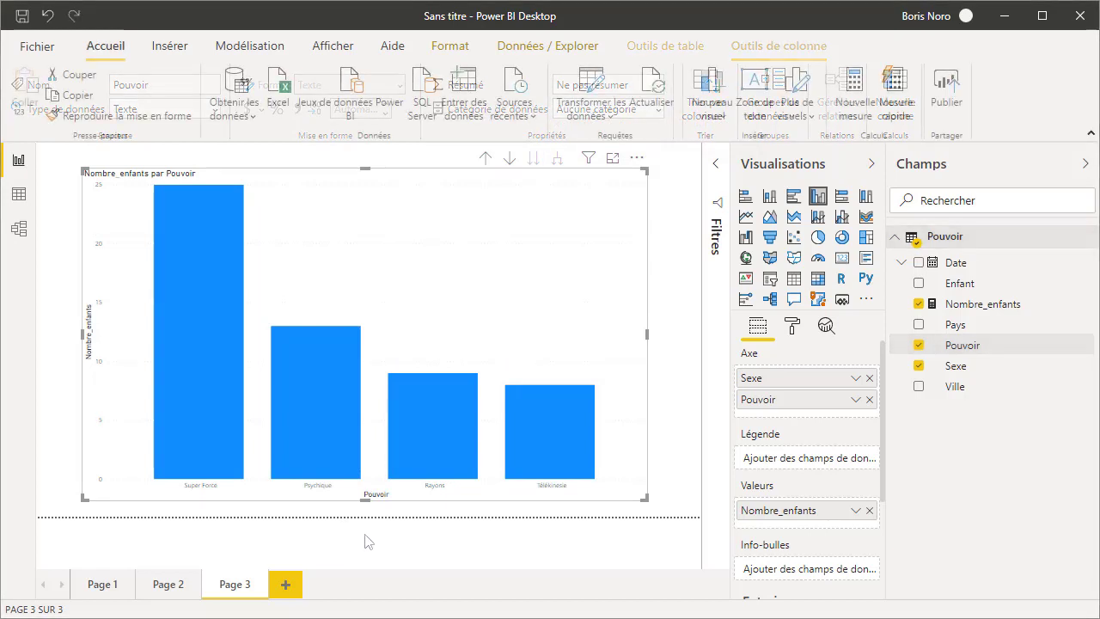
- Insert a large line chart on Page 2 showing Nombre_enfants by Date
{"action": "left_click", "coordinate": [160, 584]}
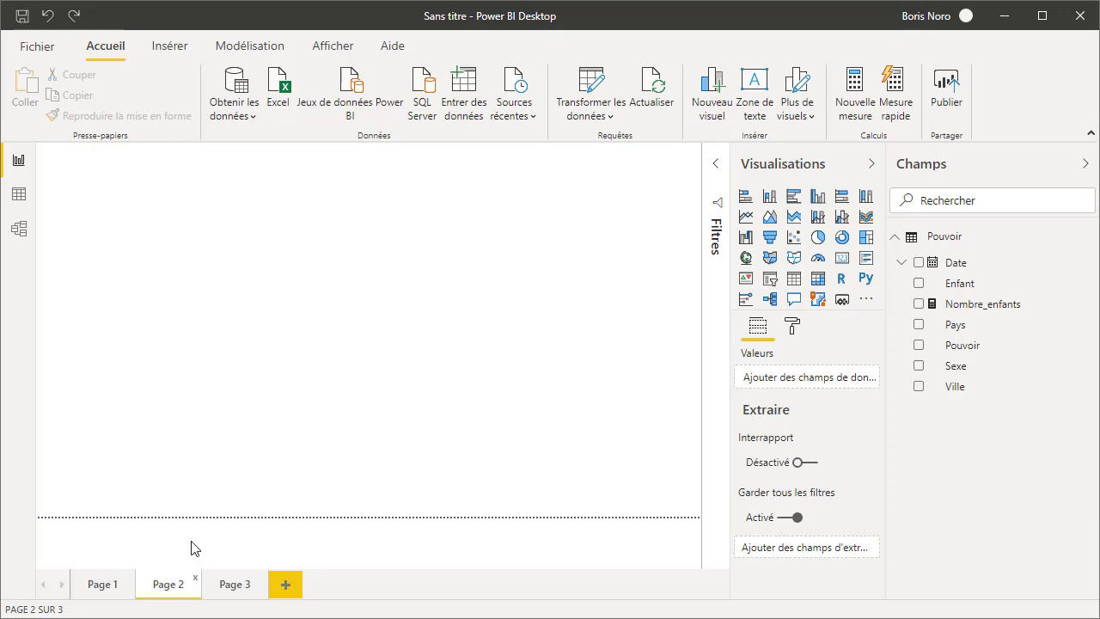
{"action": "left_click", "coordinate": [746, 217]}
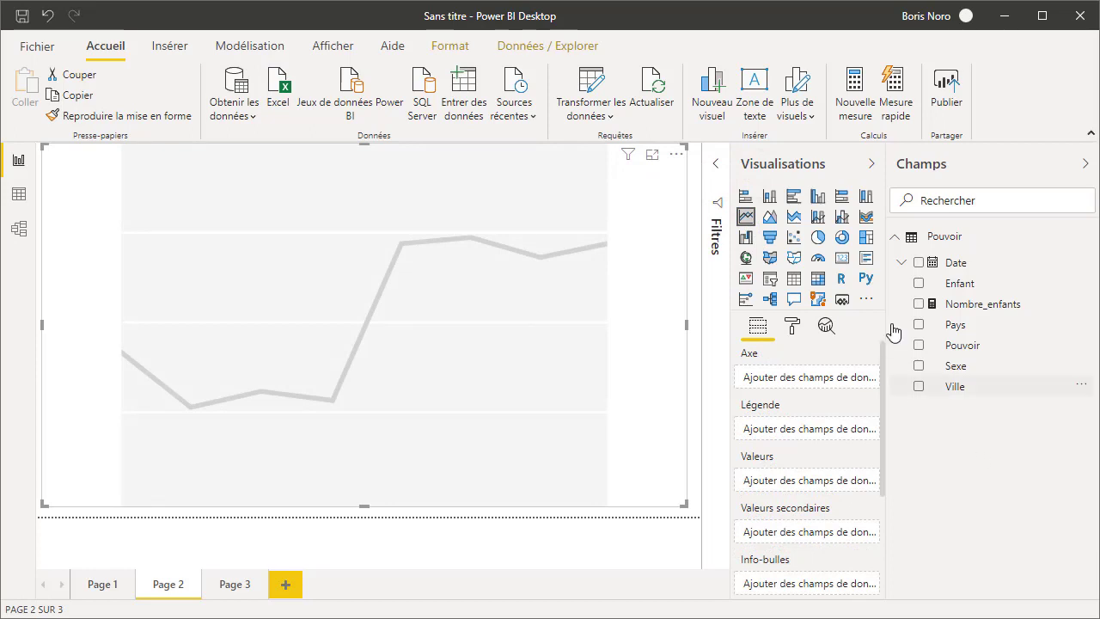
{"action": "left_click", "coordinate": [919, 262]}
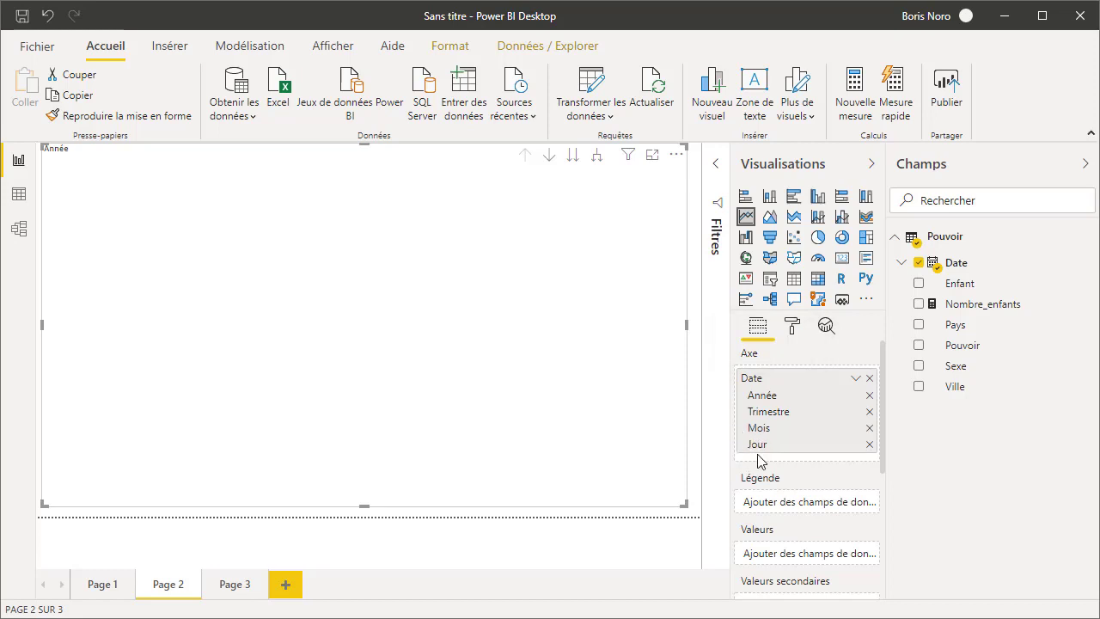
{"action": "left_click", "coordinate": [919, 304]}
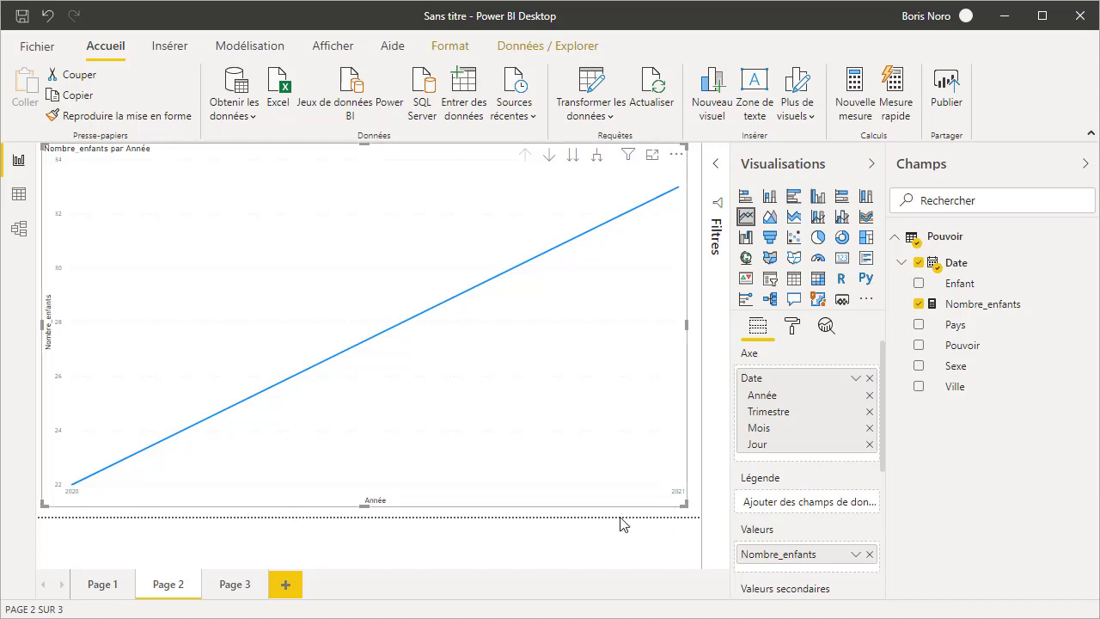
- Expand the line chart's date hierarchy down to Mois and split the line by Sexe
{"action": "left_click", "coordinate": [597, 158]}
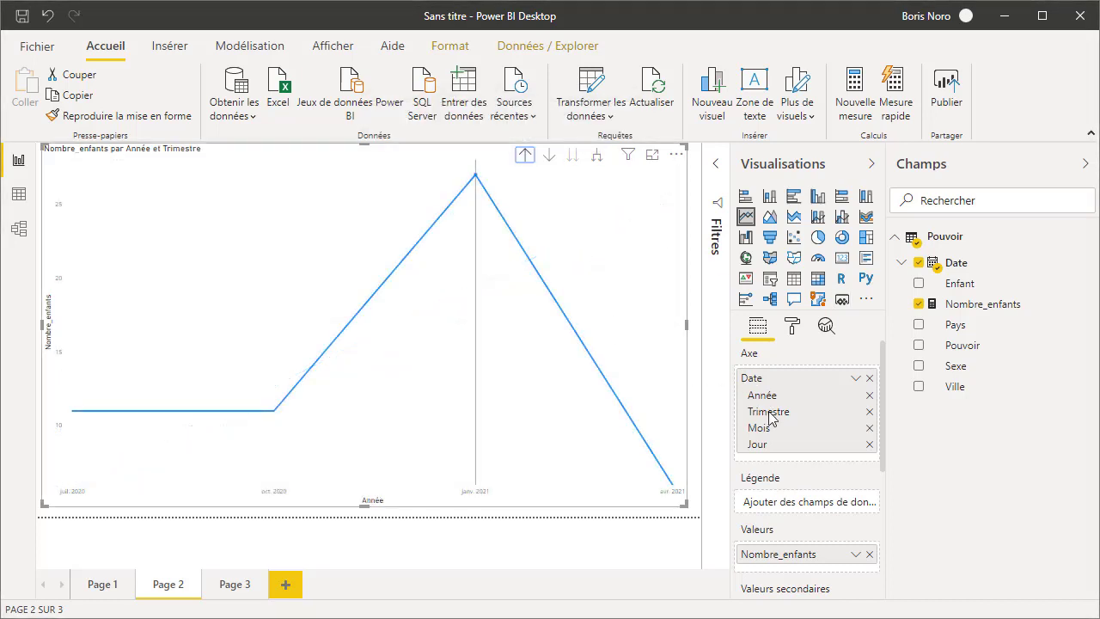
{"action": "left_click", "coordinate": [597, 159]}
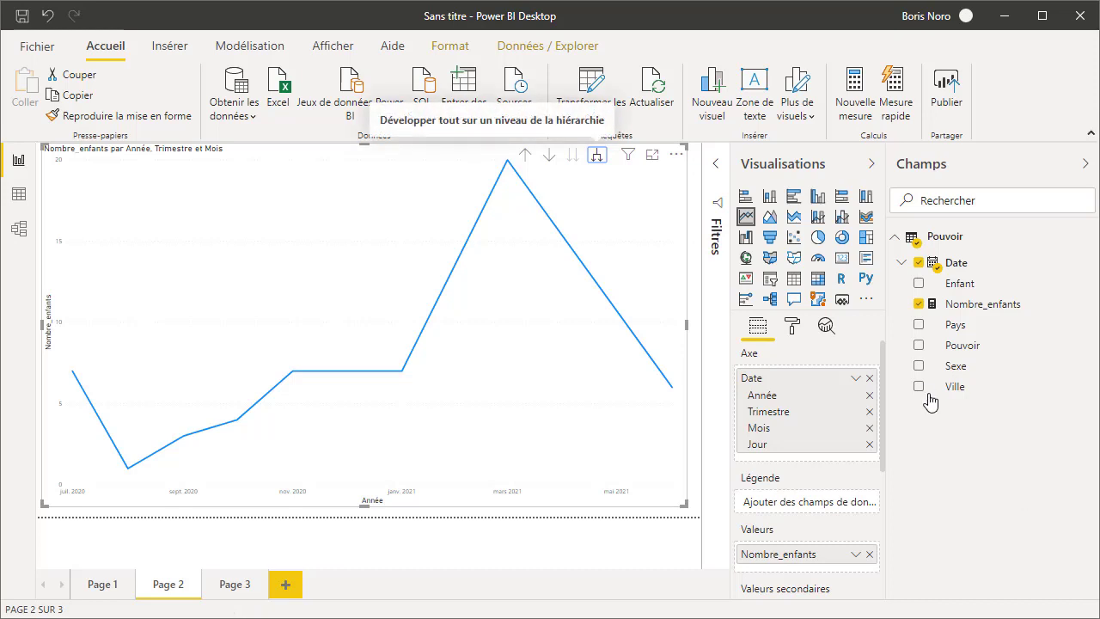
{"action": "left_click", "coordinate": [918, 366]}
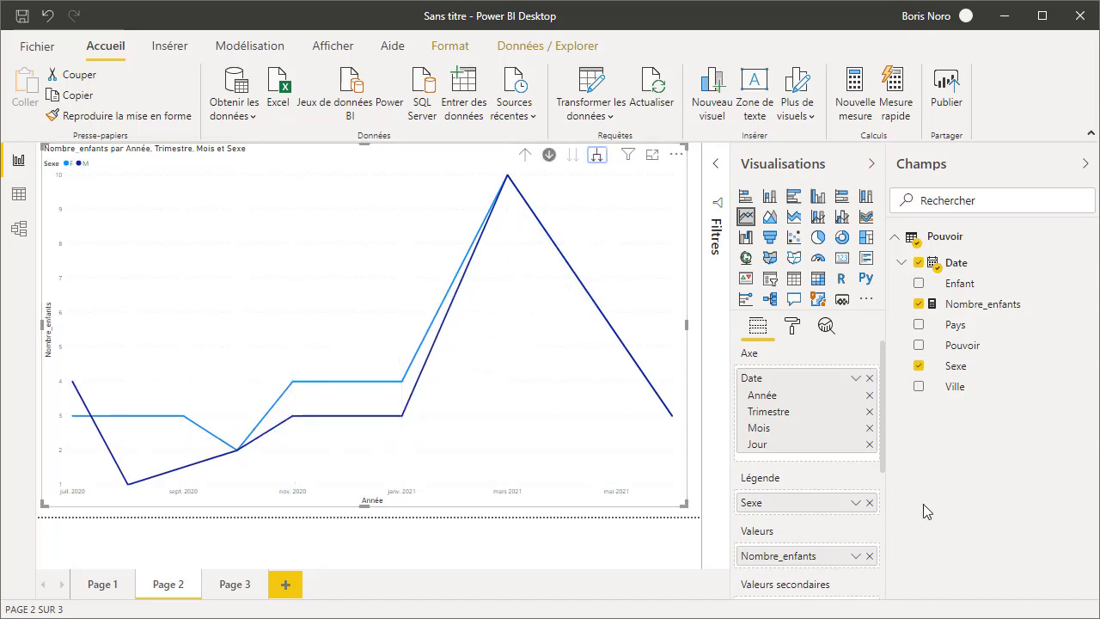
- Try the chart as an area chart, return it to a line chart, and narrow it to free space beside it
{"action": "left_click", "coordinate": [769, 219]}
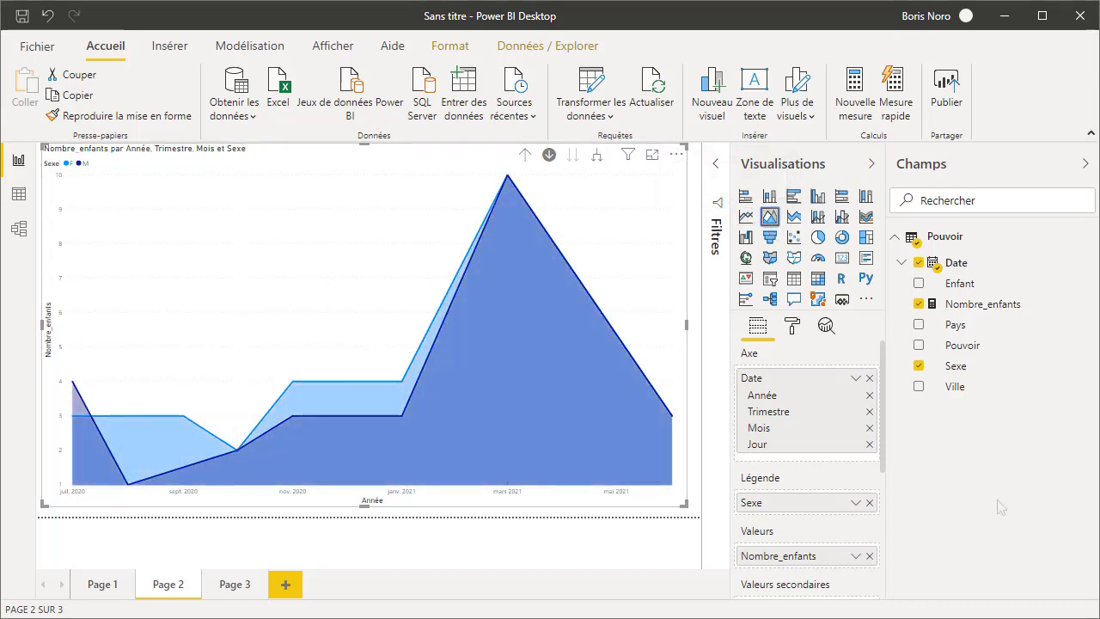
{"action": "left_click", "coordinate": [744, 218]}
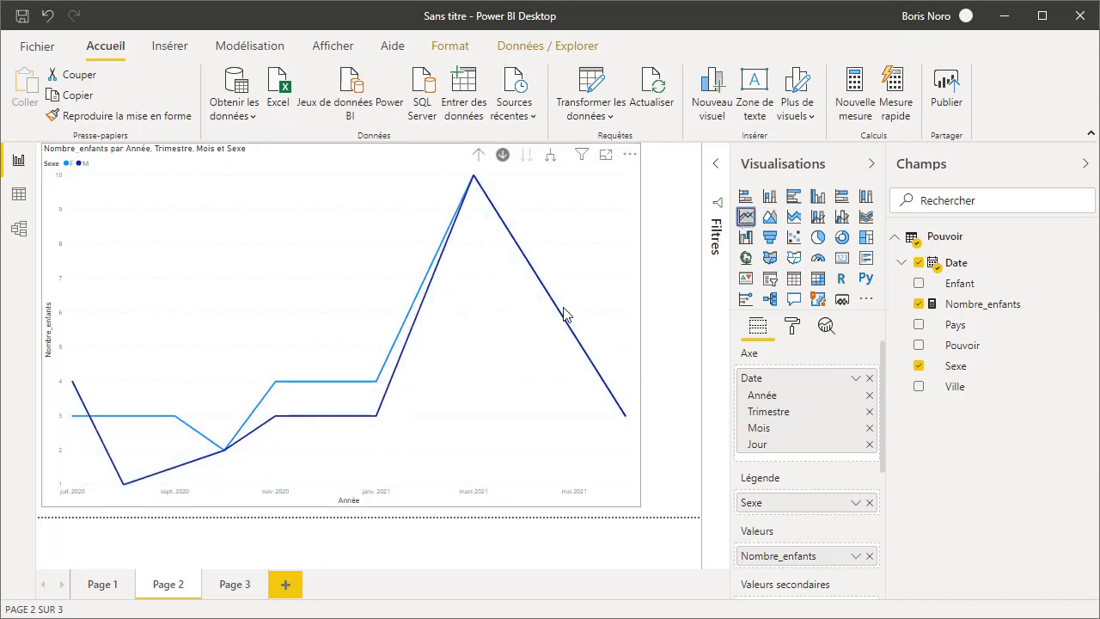
{"action": "left_click", "coordinate": [520, 315]}
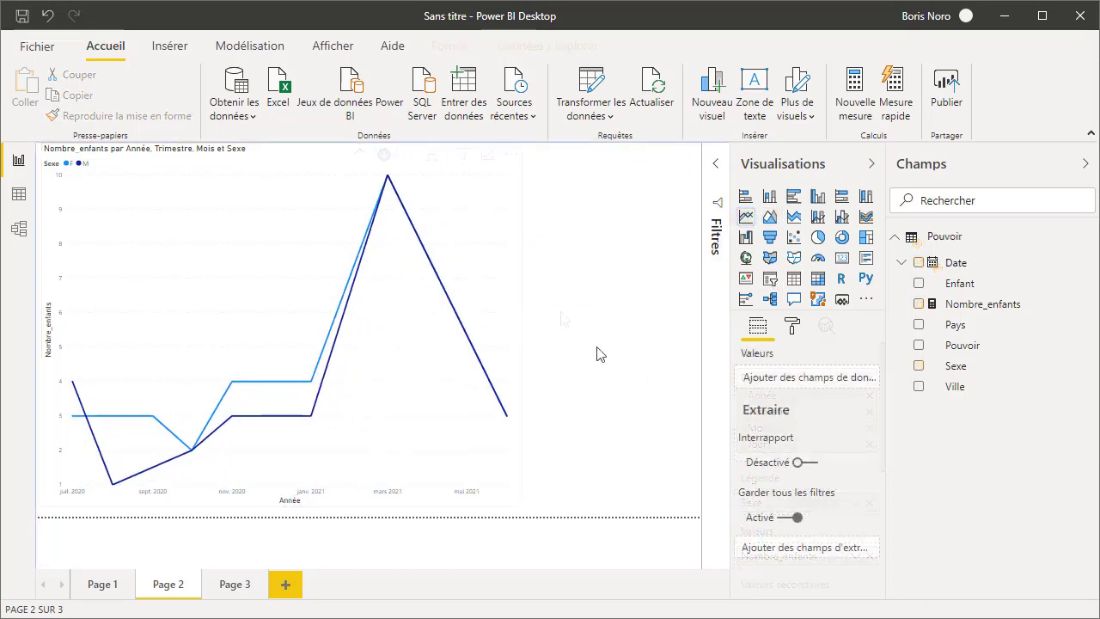
- Add a compact Date slicer beside the line chart and set its end date to 27/04/2021
{"action": "left_click", "coordinate": [773, 283]}
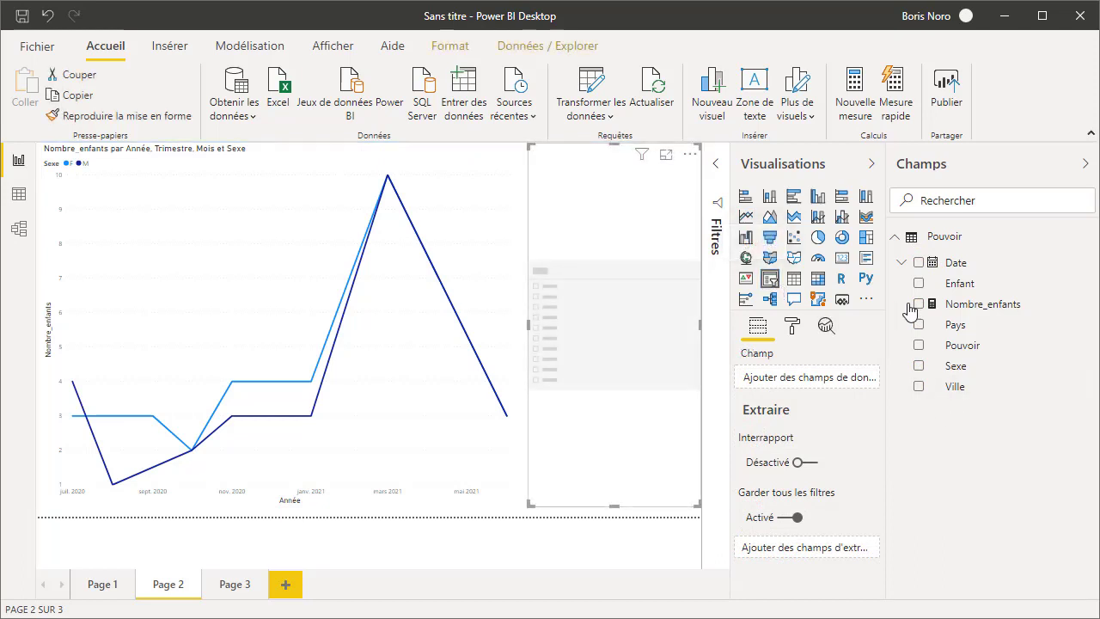
{"action": "left_click", "coordinate": [918, 263]}
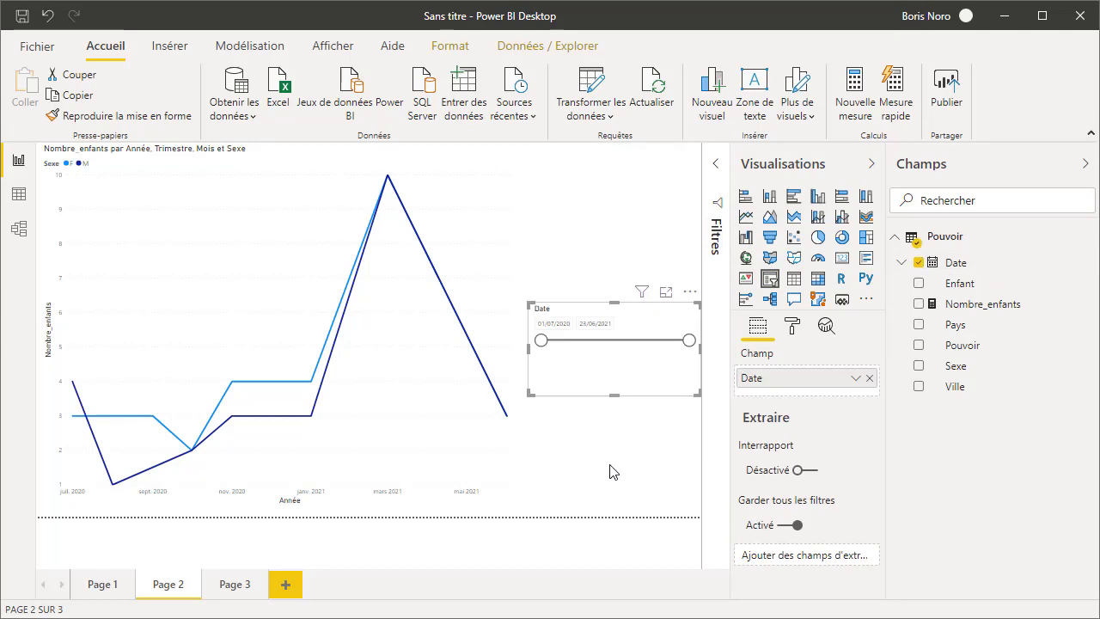
{"action": "mouse_move", "coordinate": [689, 342]}
{"action": "left_mouse_down"}
{"action": "mouse_move", "coordinate": [620, 340]}
{"action": "mouse_move", "coordinate": [675, 350]}
{"action": "left_mouse_up"}
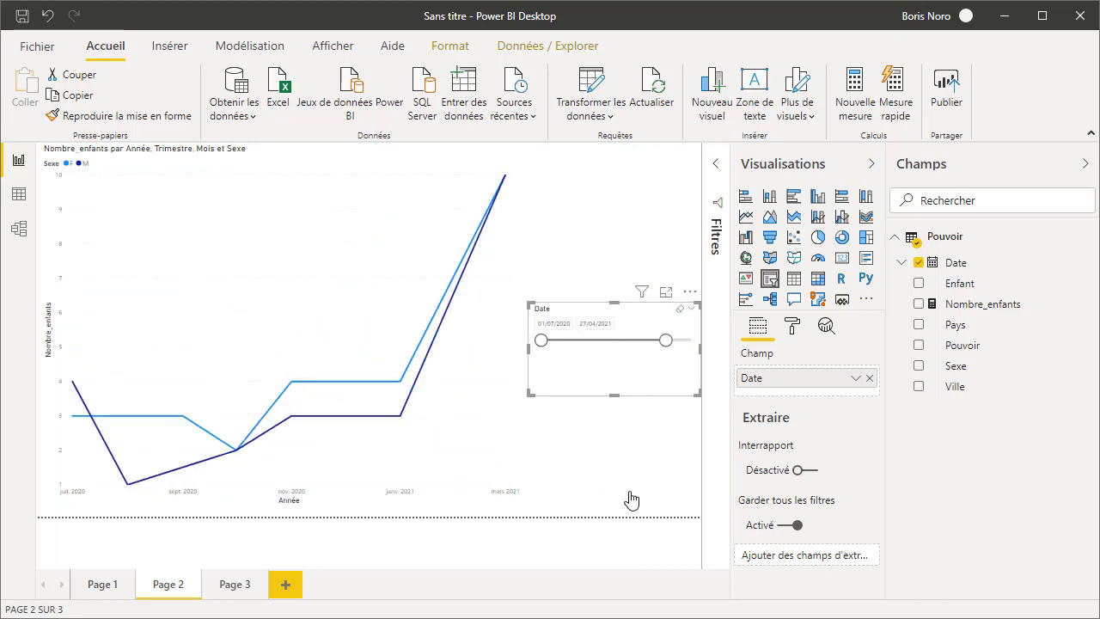
- Add a Pouvoir slicer above the Date slicer, beside the line chart on Page 2
{"action": "left_click", "coordinate": [624, 204]}
{"action": "left_click", "coordinate": [769, 278]}
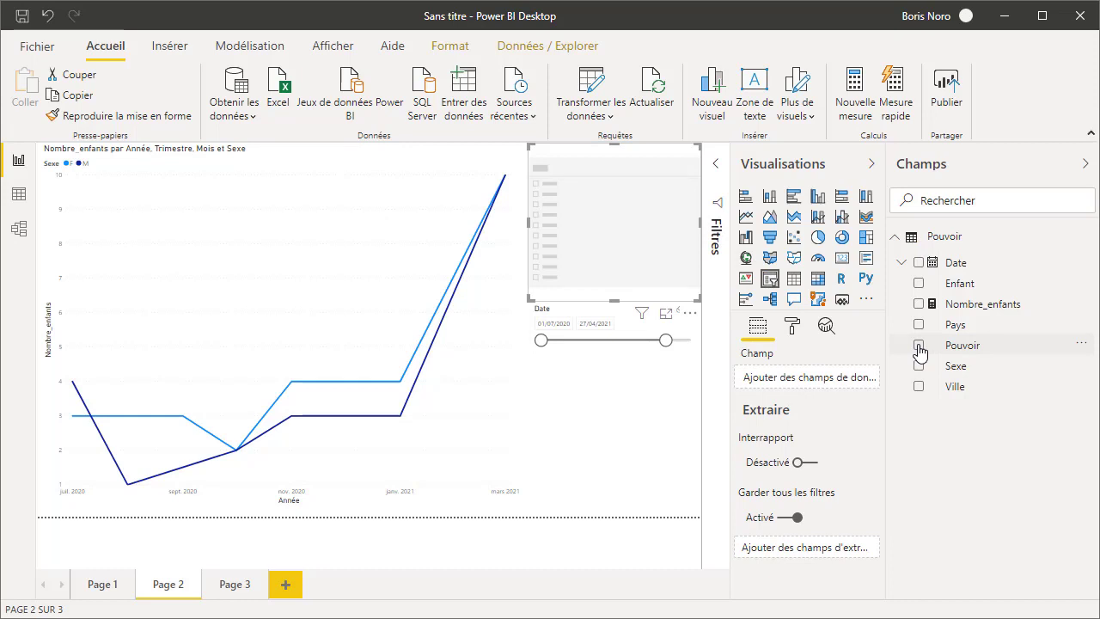
{"action": "left_click", "coordinate": [919, 346]}
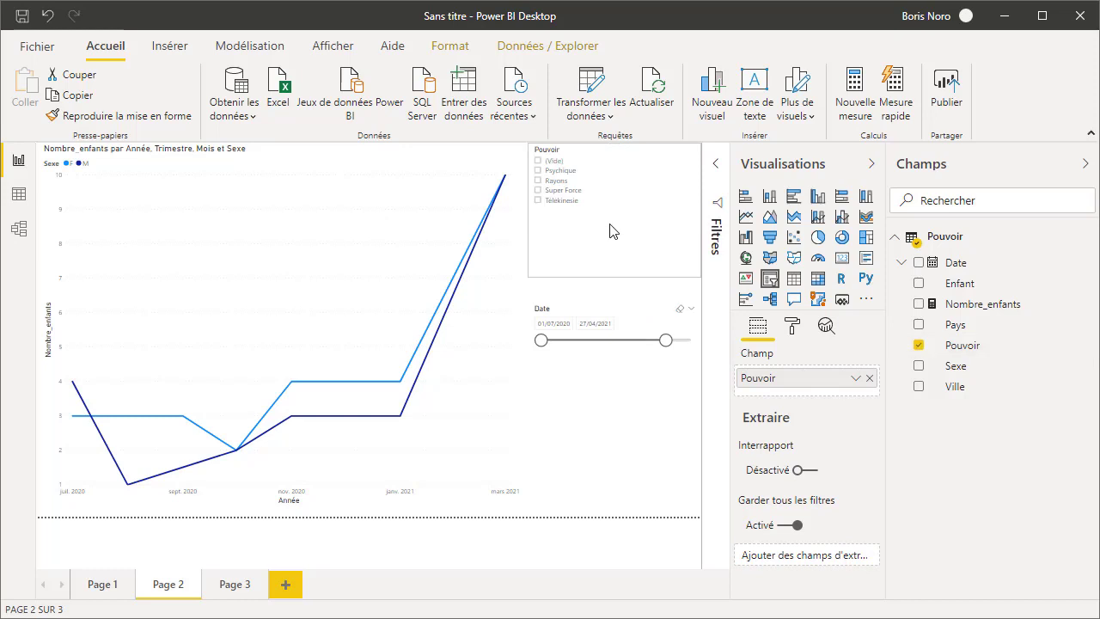
- Filter the line chart by Super Force and Psychique with the Pouvoir slicer, and clear the selection
{"action": "left_click", "coordinate": [539, 191]}
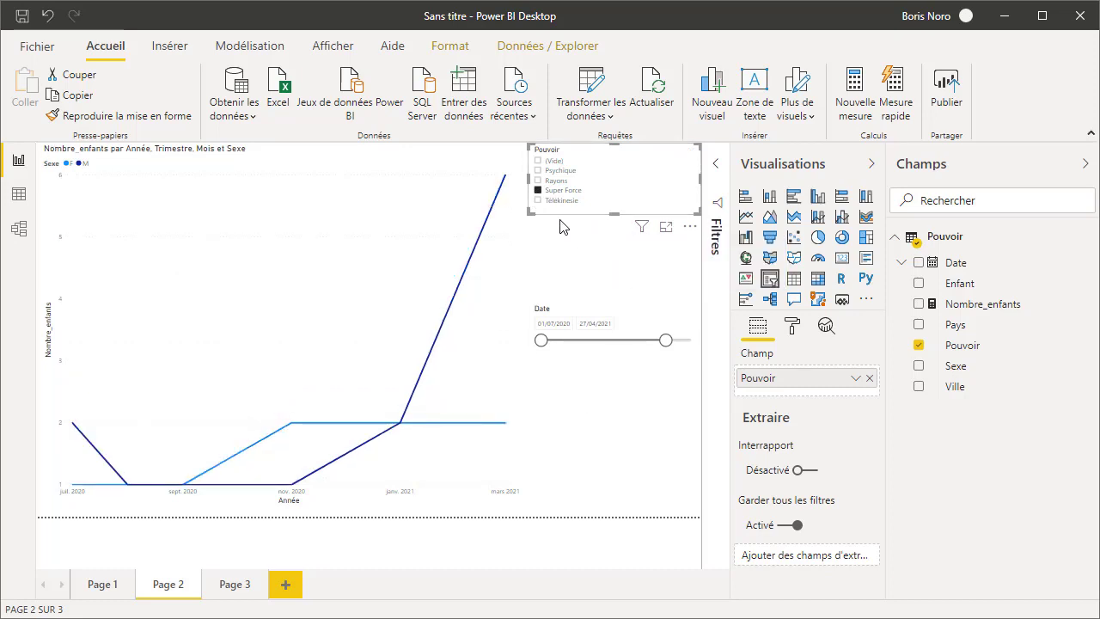
{"action": "left_click", "coordinate": [538, 171], "text": "ctrl"}
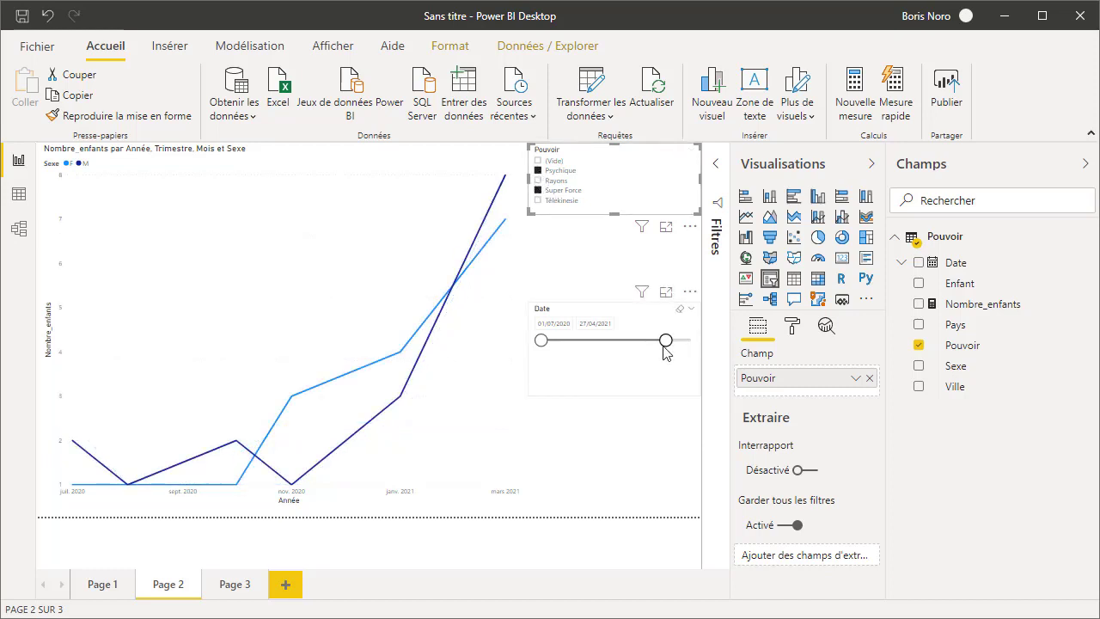
{"action": "left_click", "coordinate": [561, 178]}
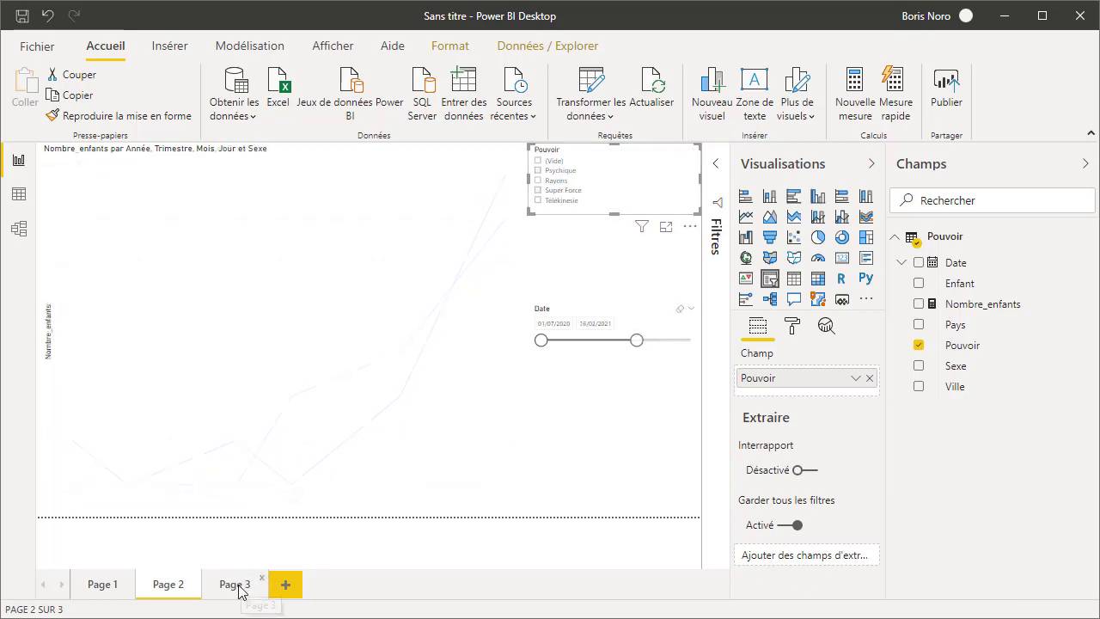
- Add a new page with a large map that locates bubbles by Ville and sizes them by Nombre_enfants
{"action": "left_click", "coordinate": [285, 584]}
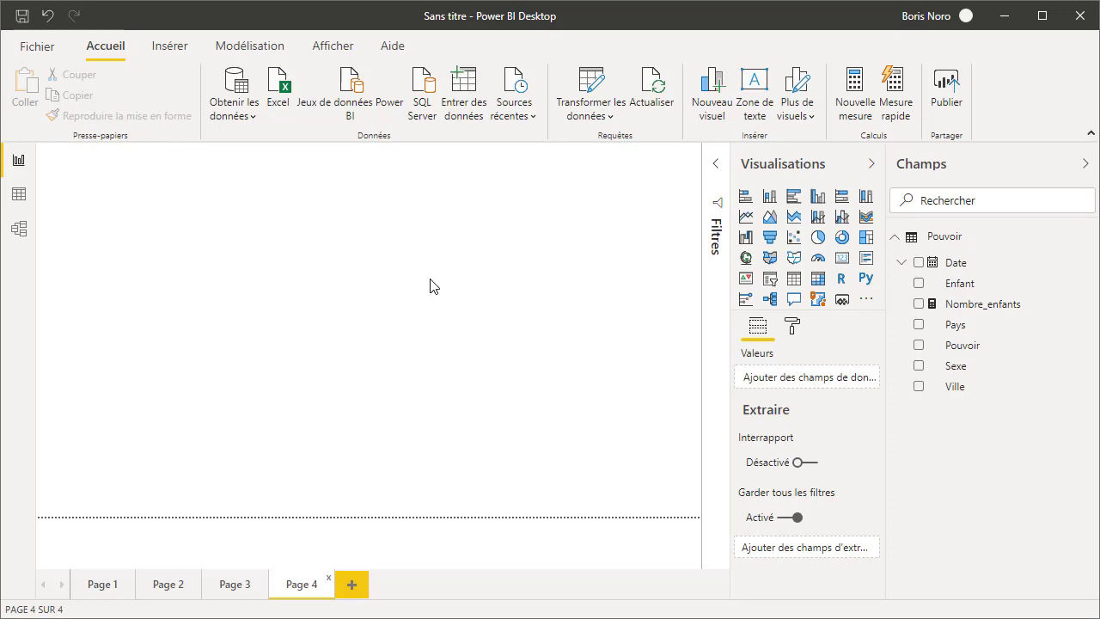
{"action": "left_click", "coordinate": [746, 257]}
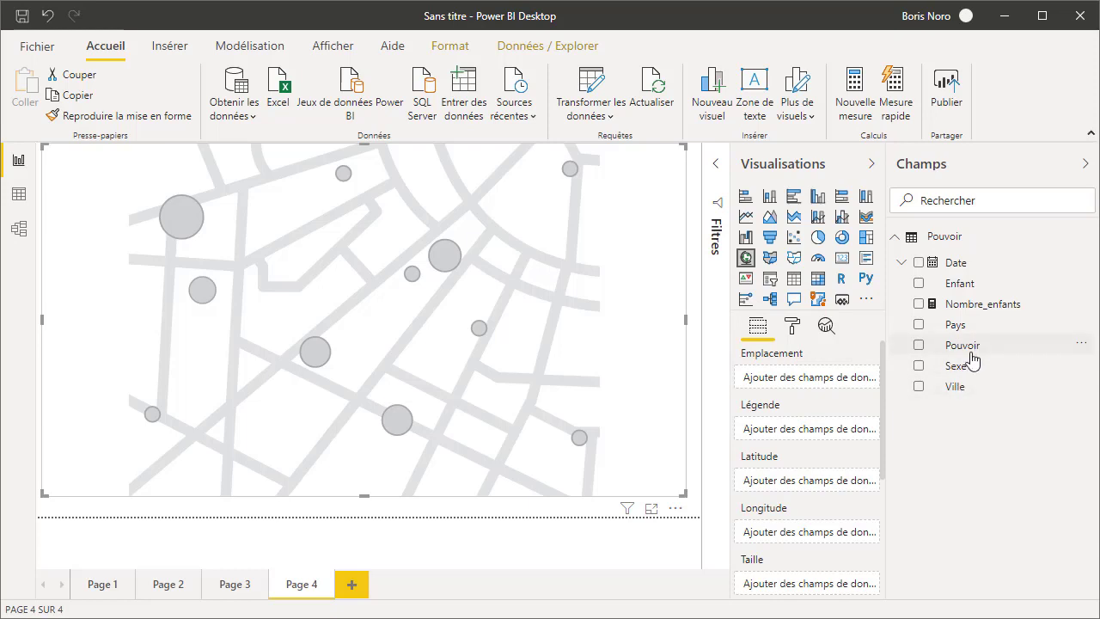
{"action": "left_click", "coordinate": [918, 387]}
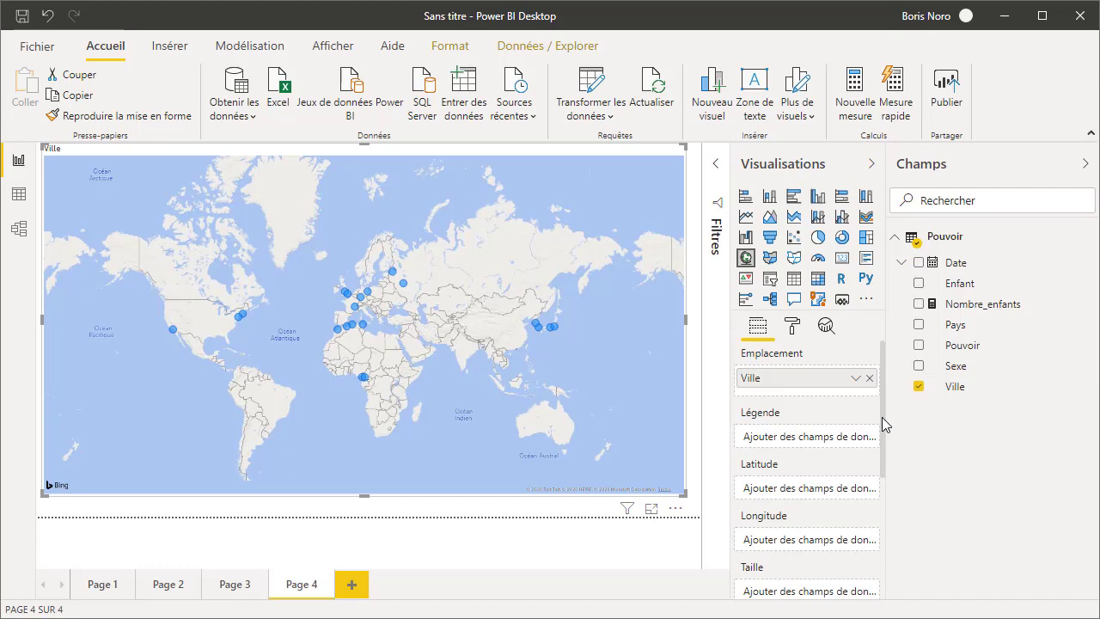
{"action": "scroll", "coordinate": [881, 417], "scroll_direction": "down", "scroll_amount": 1}
{"action": "scroll", "coordinate": [886, 437], "scroll_direction": "down", "scroll_amount": 1}
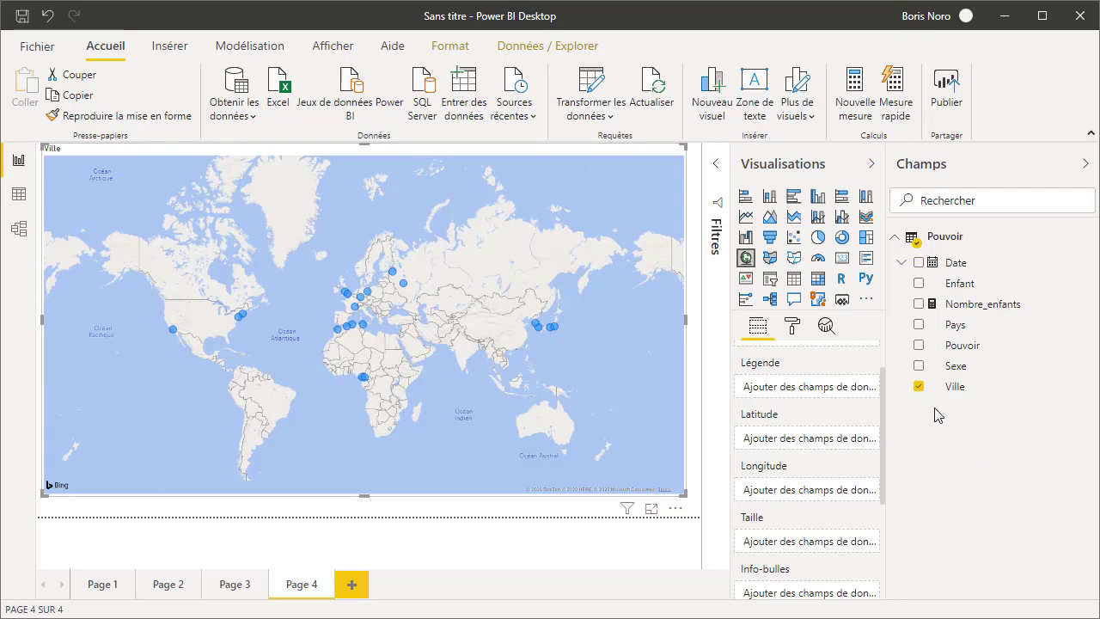
{"action": "left_click", "coordinate": [919, 305]}
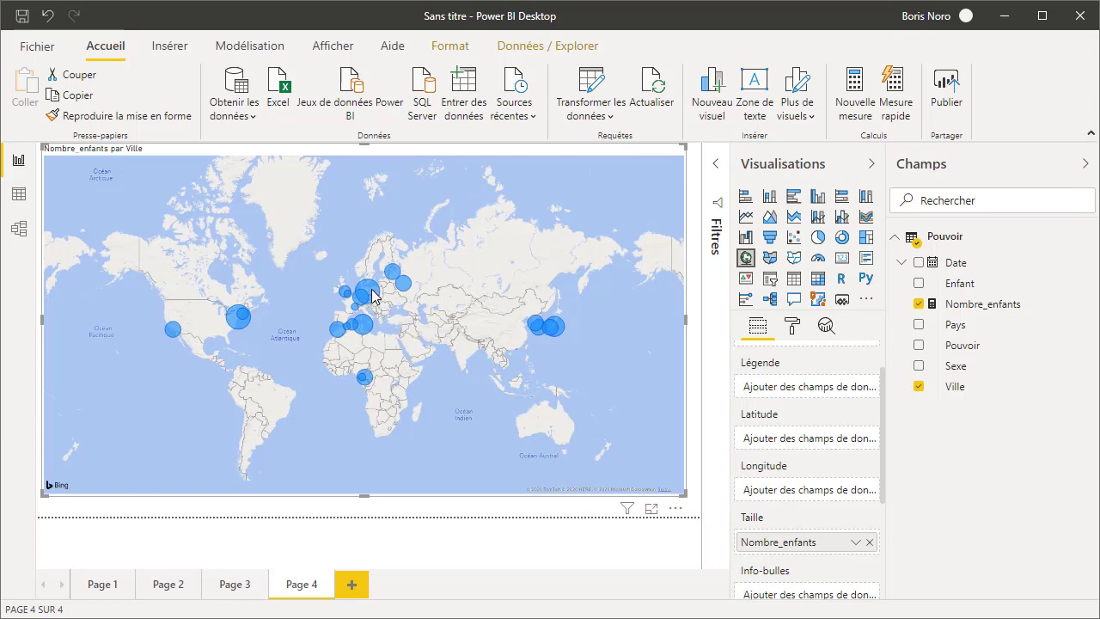
- Examine the map's city bubbles and their Nombre_enfants values, looking closely at Europe
{"action": "mouse_move", "coordinate": [372, 295]}
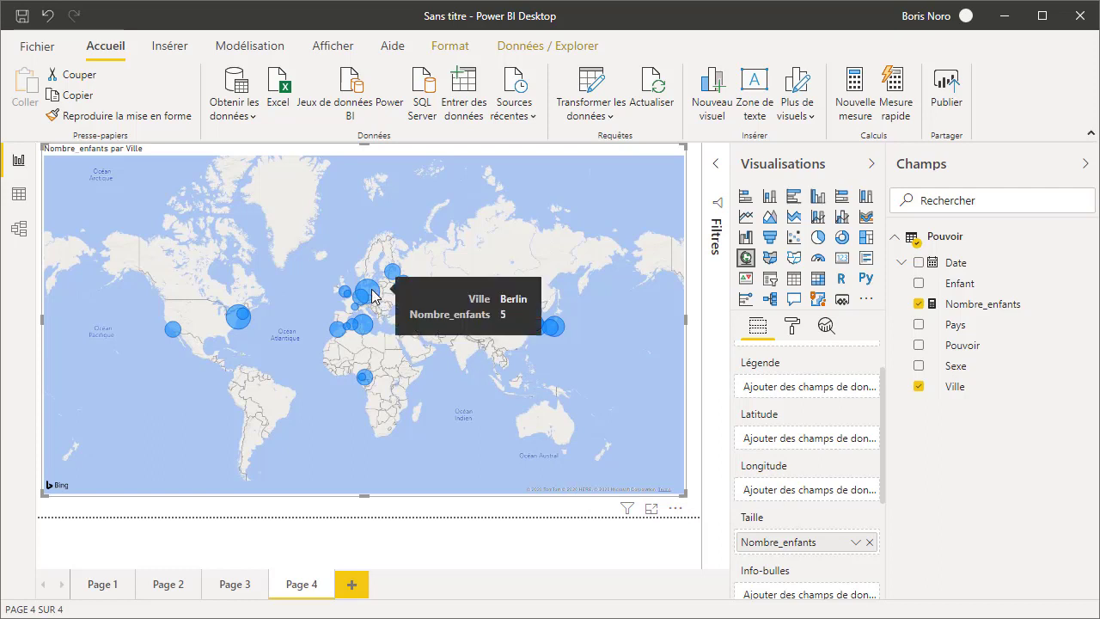
{"action": "mouse_move", "coordinate": [356, 314]}
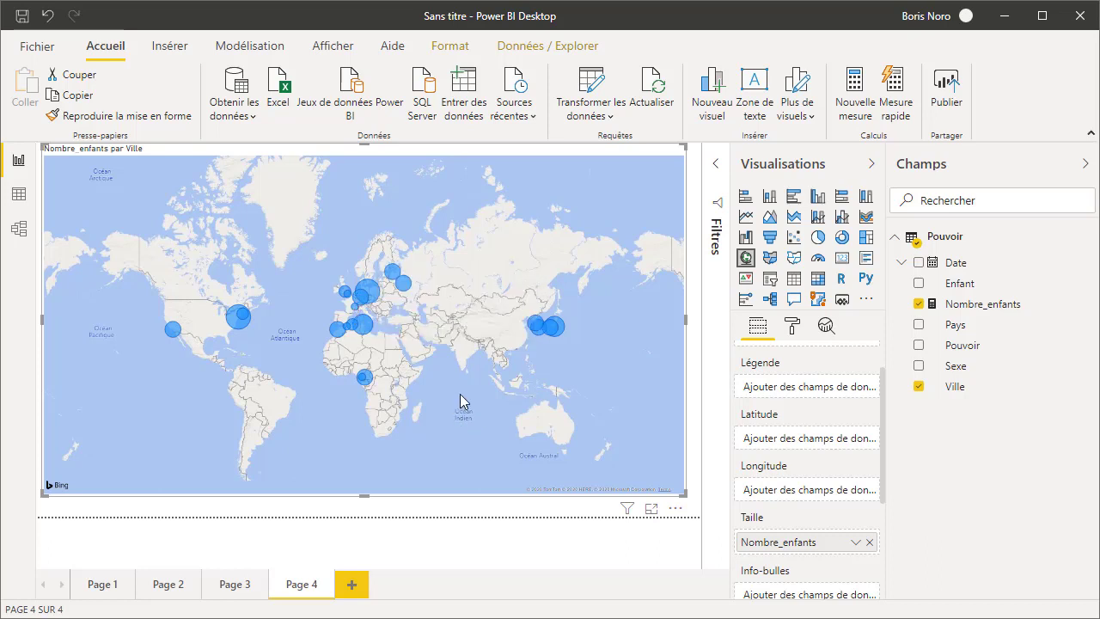
{"action": "scroll", "coordinate": [464, 391], "scroll_direction": "up", "scroll_amount": 2}
{"action": "left_click_drag", "start_coordinate": [380, 386], "coordinate": [440, 467]}
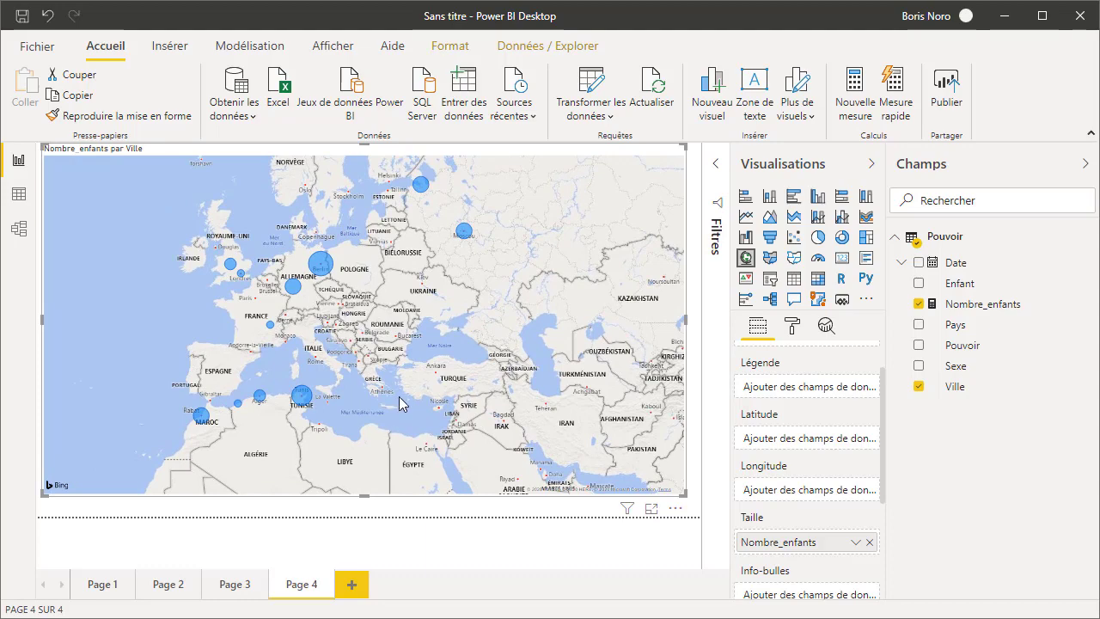
{"action": "scroll", "coordinate": [318, 333], "scroll_direction": "up", "scroll_amount": 1}
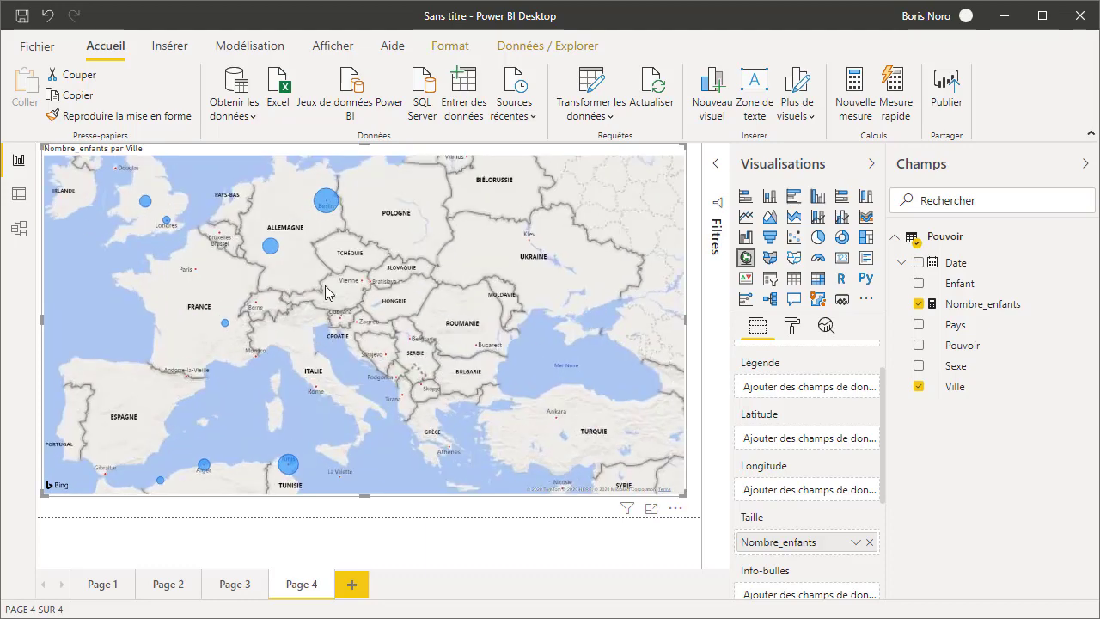
{"action": "left_click_drag", "start_coordinate": [302, 285], "coordinate": [351, 311]}
{"action": "scroll", "coordinate": [546, 359], "scroll_direction": "down", "scroll_amount": 2}
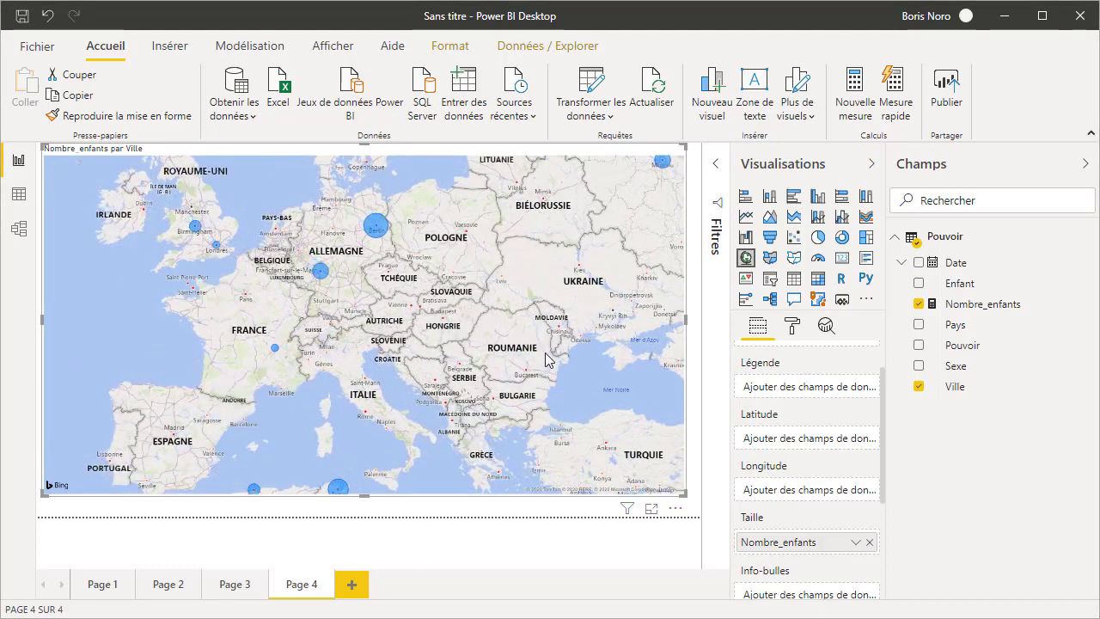
{"action": "scroll", "coordinate": [547, 359], "scroll_direction": "down", "scroll_amount": 3}
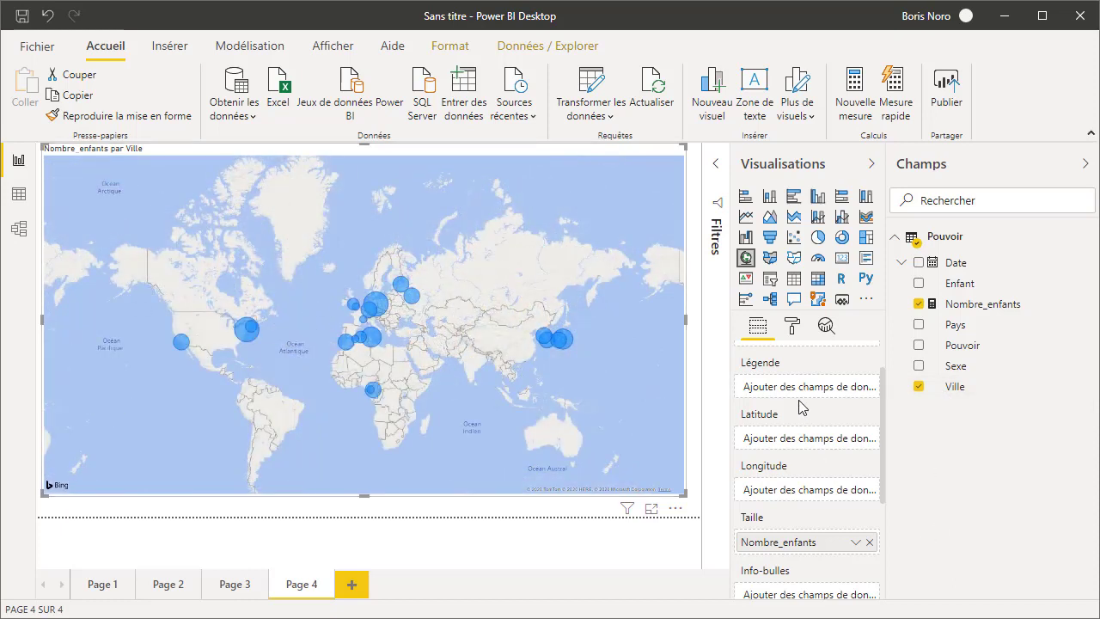
- Colour the map's bubbles with an Échelle de couleurs based on Nombre de Ville, using theme red for the highest value
{"action": "left_click", "coordinate": [796, 334]}
{"action": "left_click", "coordinate": [742, 391]}
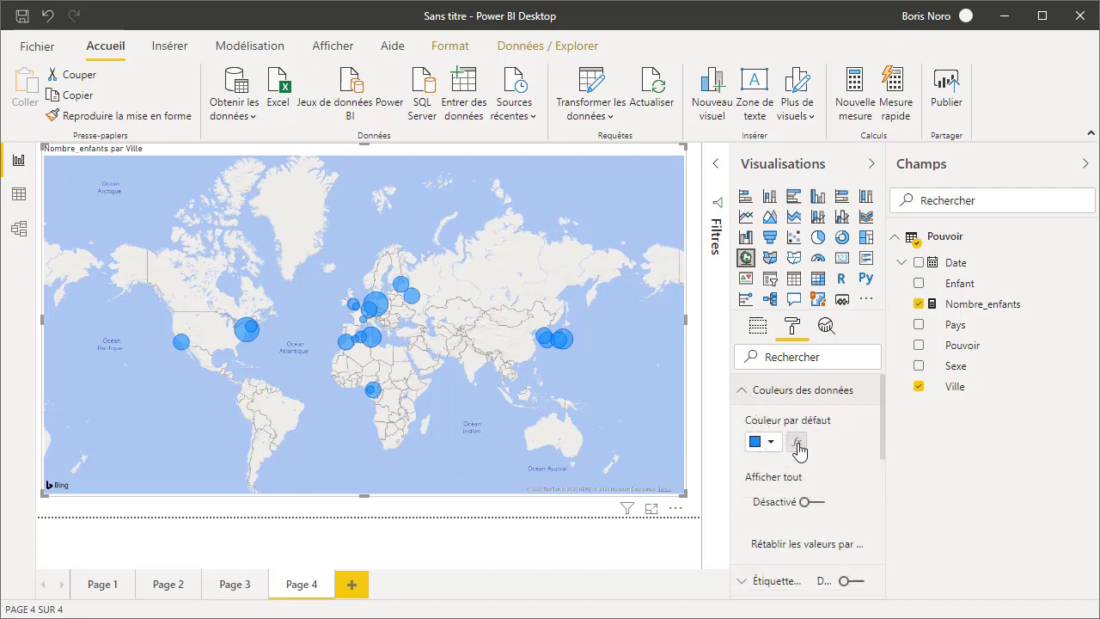
{"action": "left_click", "coordinate": [797, 443]}
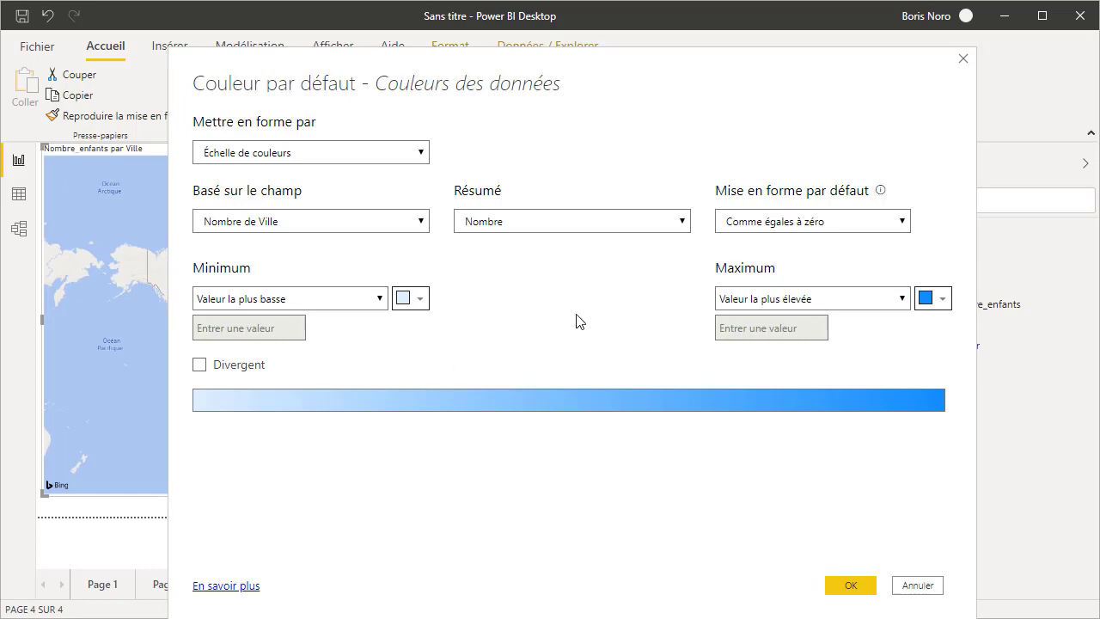
{"action": "left_click", "coordinate": [944, 303]}
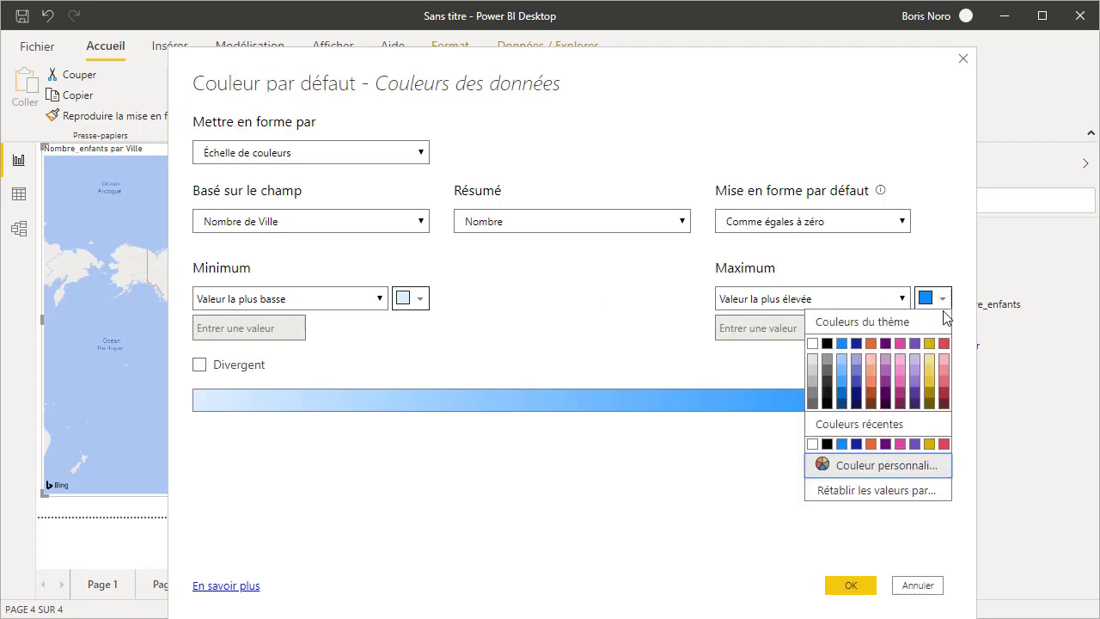
{"action": "left_click", "coordinate": [944, 344]}
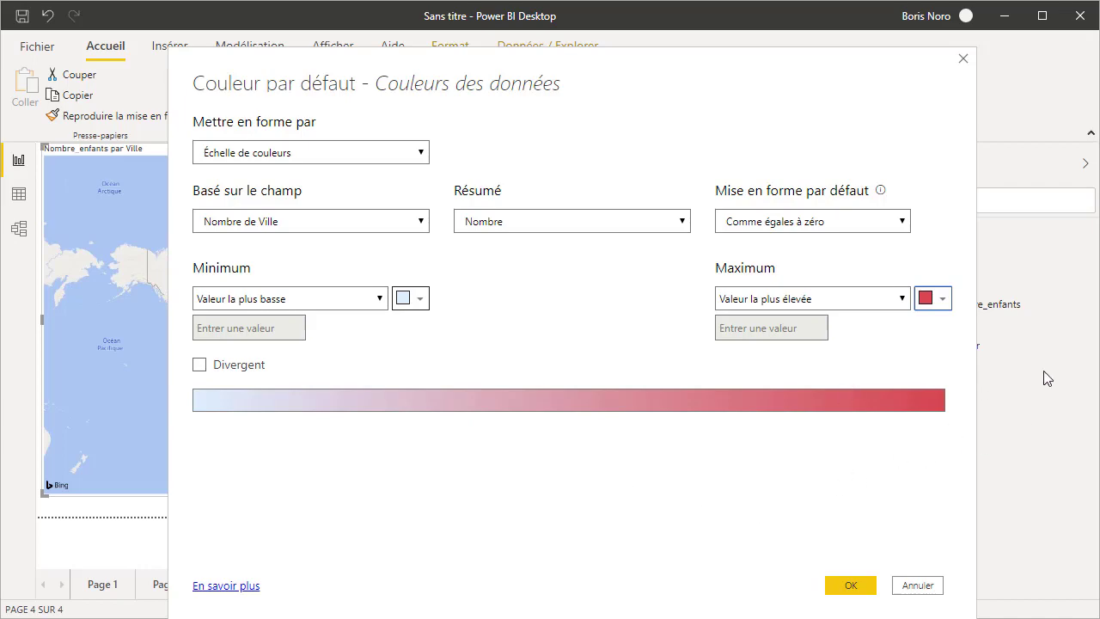
{"action": "left_click", "coordinate": [848, 584]}
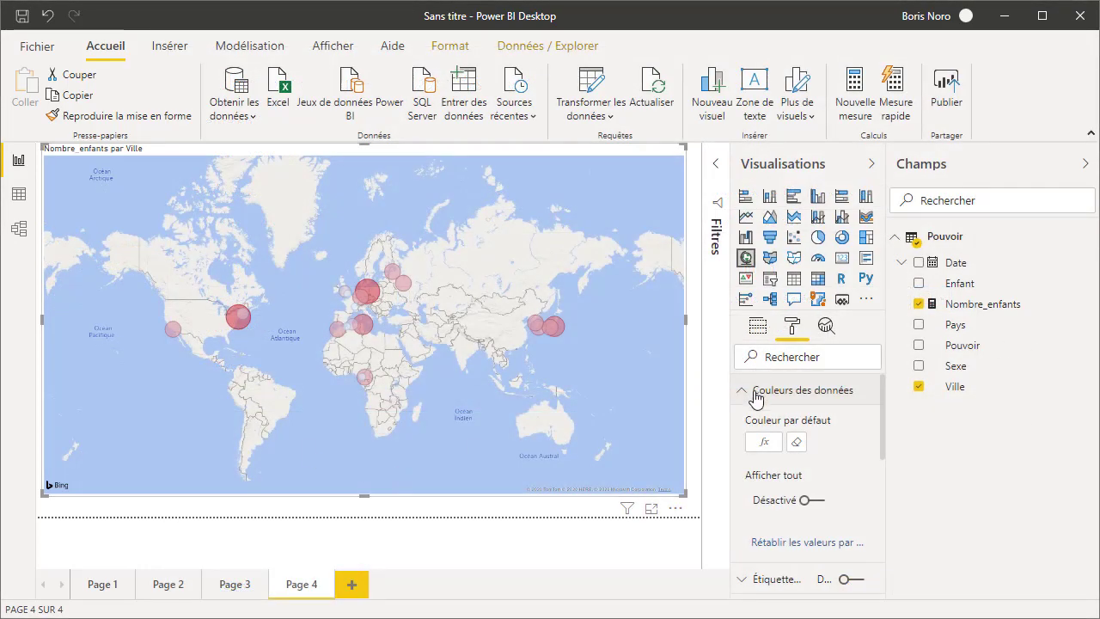
- Set the minimum colour of the map's colour scale to theme blue #118DFF
{"action": "left_click", "coordinate": [764, 442]}
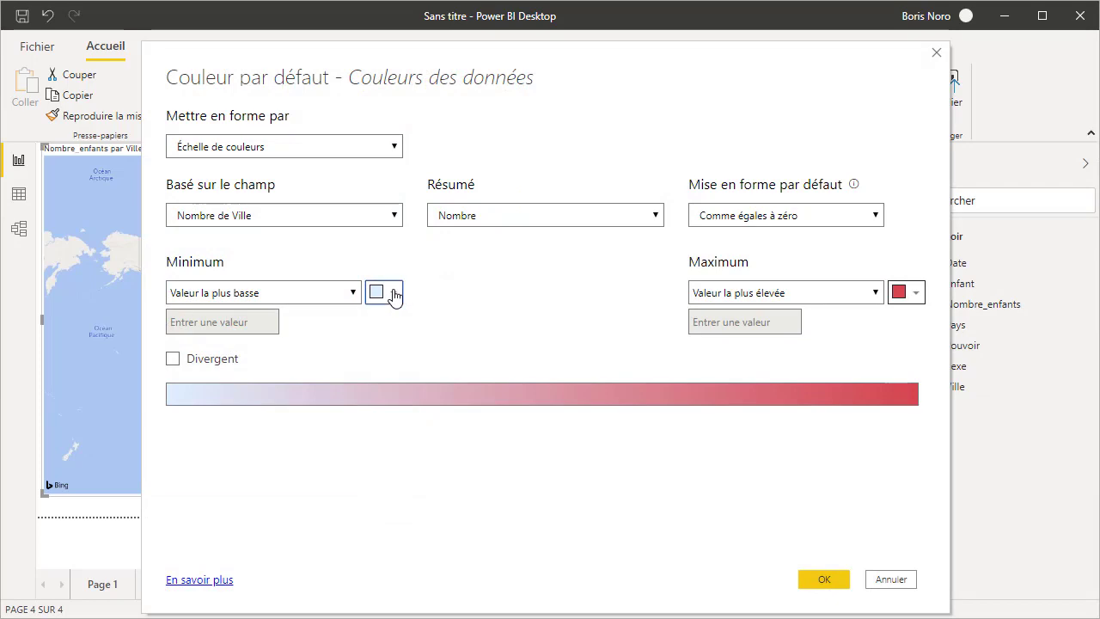
{"action": "left_click", "coordinate": [392, 293]}
{"action": "left_click", "coordinate": [293, 339]}
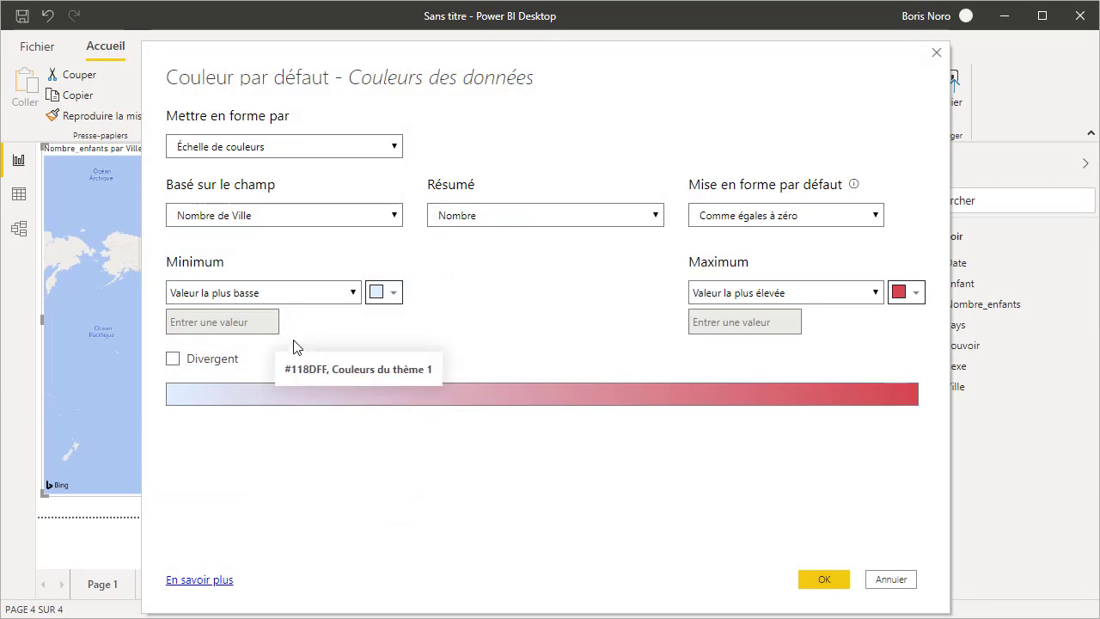
{"action": "left_click", "coordinate": [822, 579]}
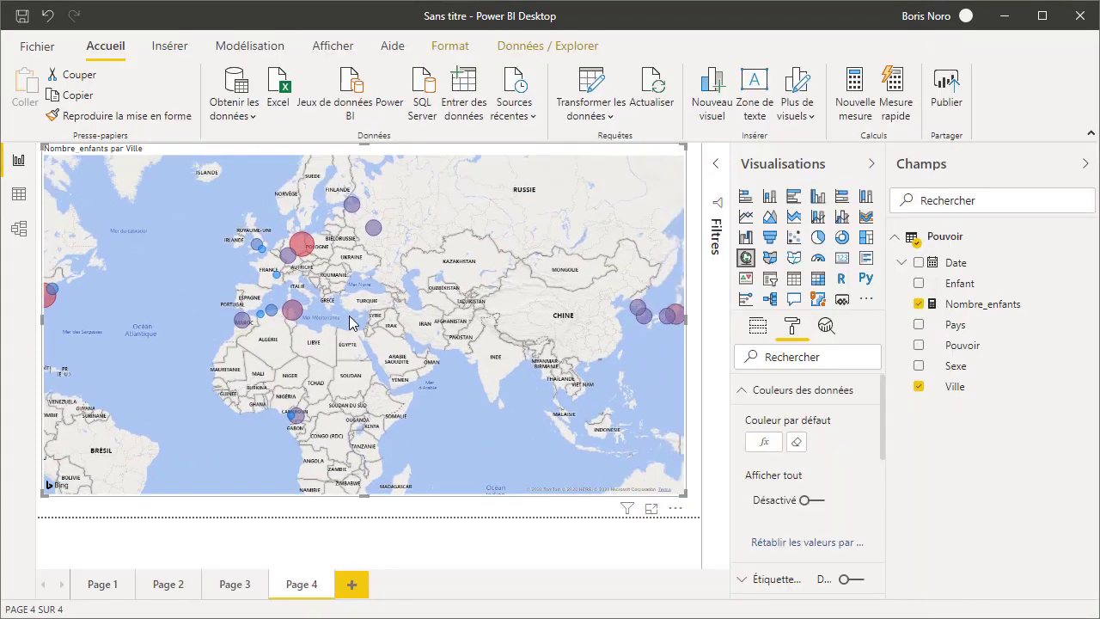
- Delete Page 2 with the line chart and slicers, and copy the Page 4 map onto a new page
{"action": "left_click", "coordinate": [236, 586]}
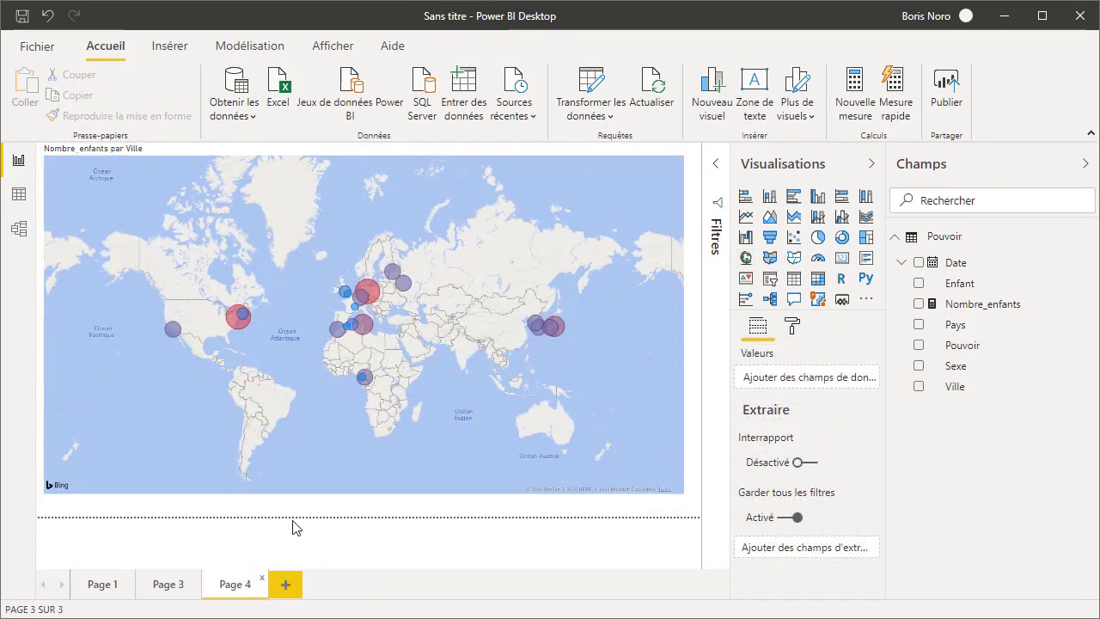
{"action": "left_click", "coordinate": [308, 505]}
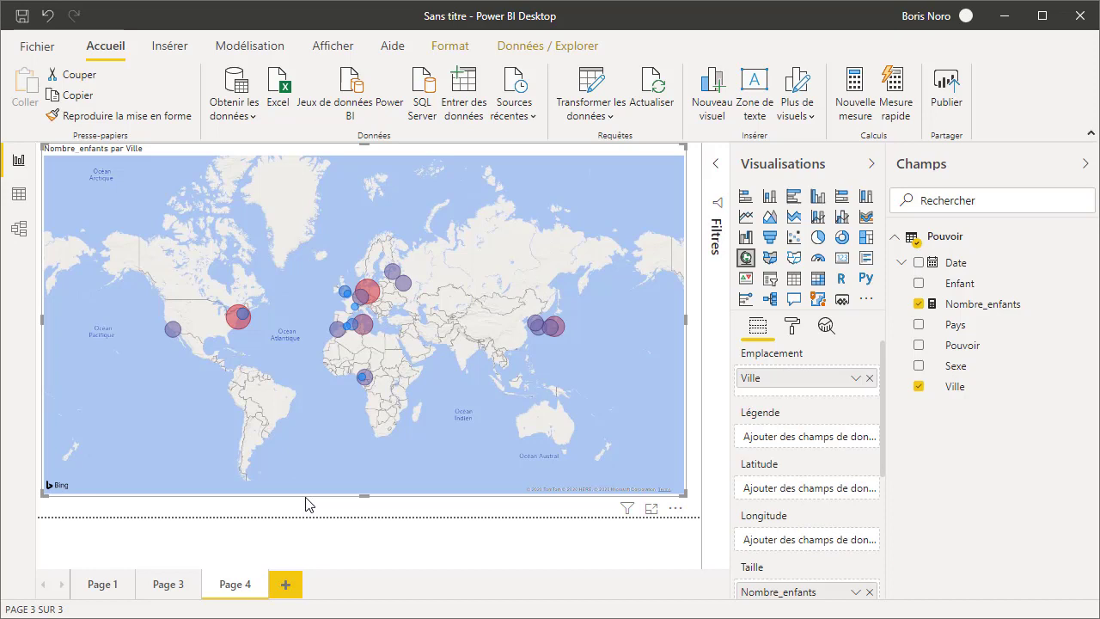
{"action": "key", "text": "ctrl+c"}
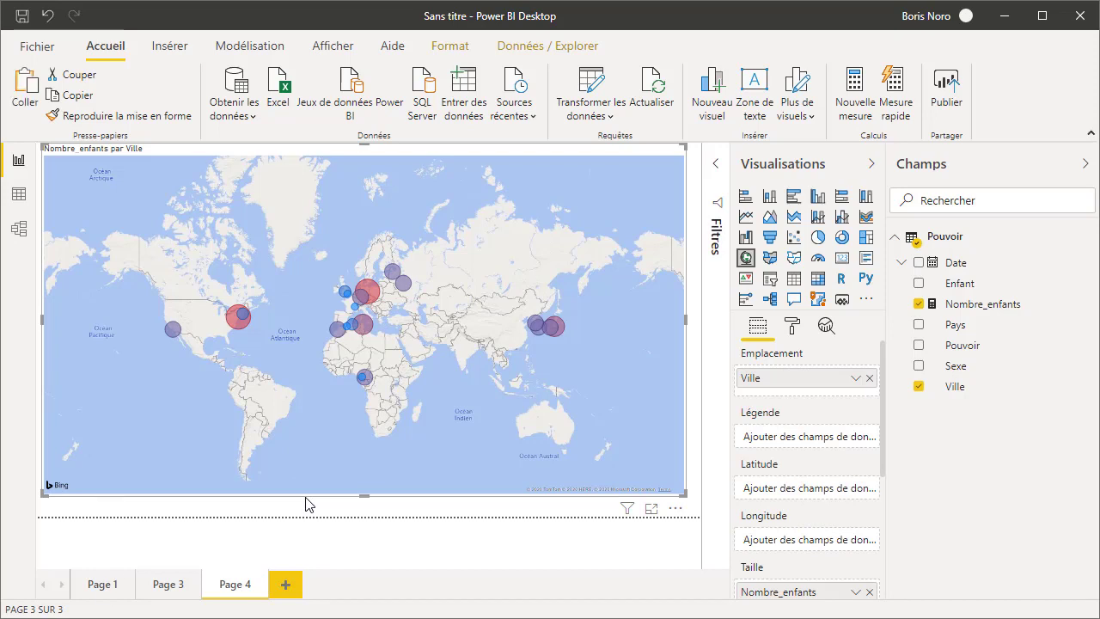
{"action": "left_click", "coordinate": [285, 585]}
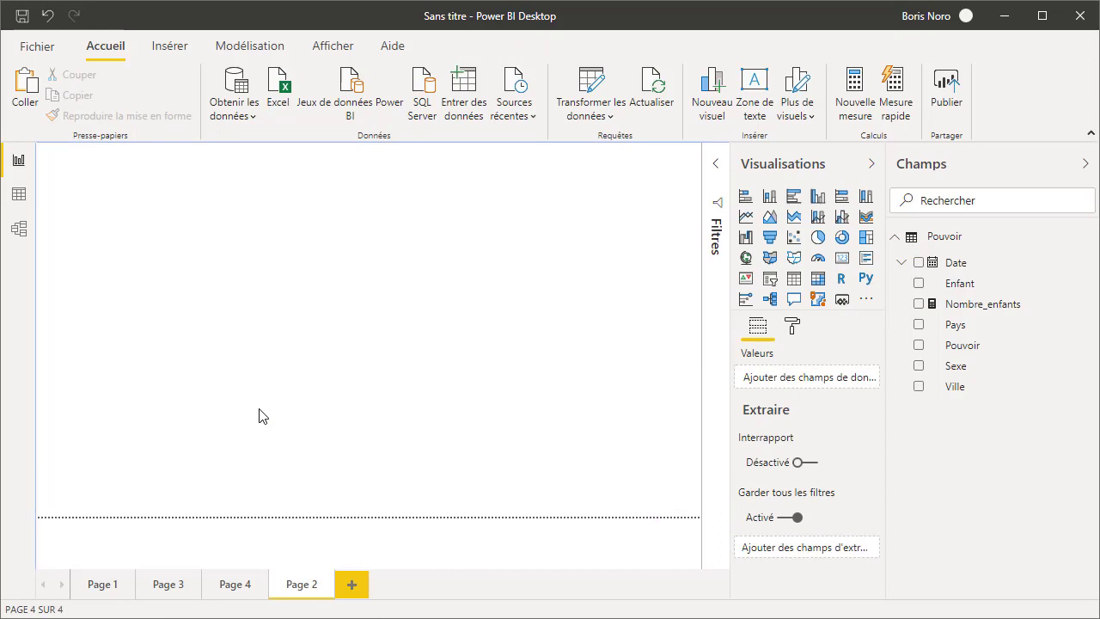
{"action": "key", "text": "ctrl+v"}
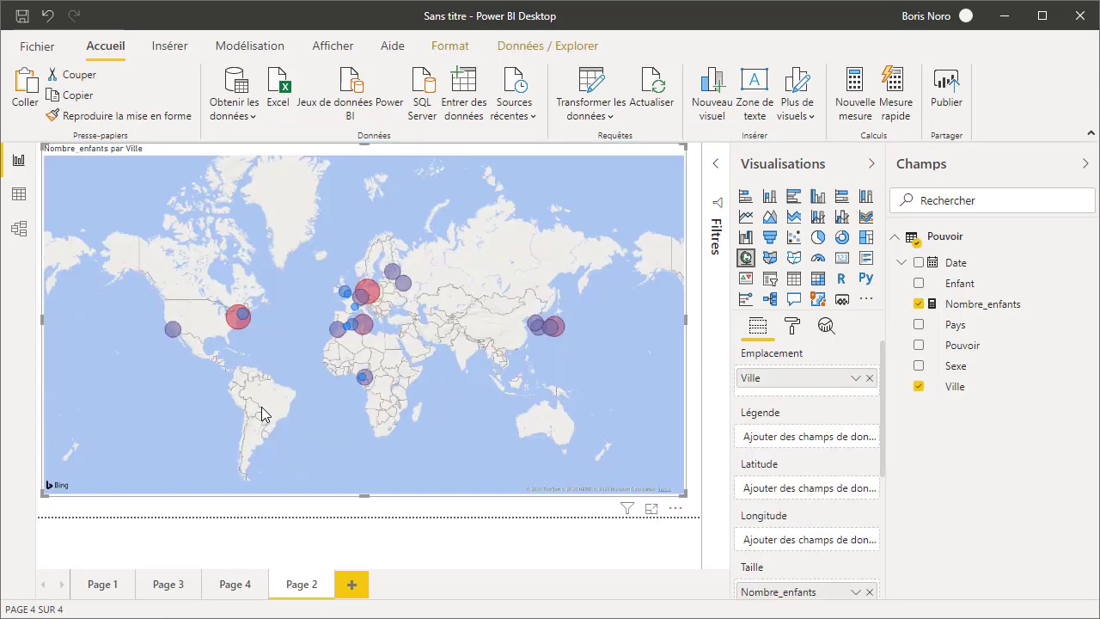
- Shrink the copied map to the page's lower part and fit a copy of Page 3's Nombre_enfants par Pouvoir column chart above it
{"action": "left_click_drag", "start_coordinate": [368, 147], "coordinate": [359, 232]}
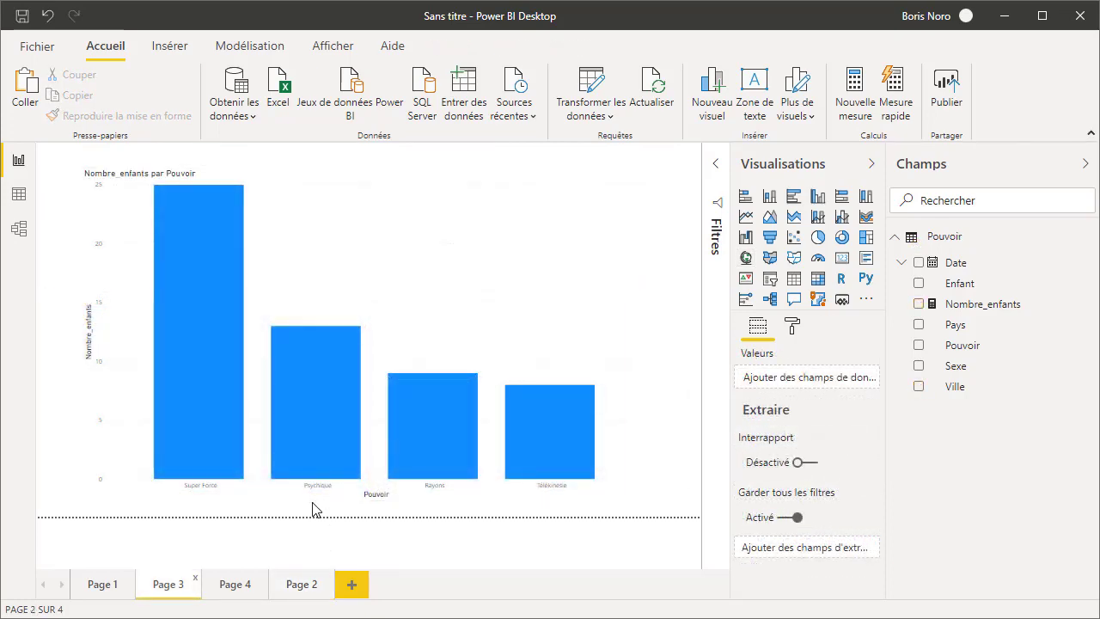
{"action": "left_click", "coordinate": [313, 505]}
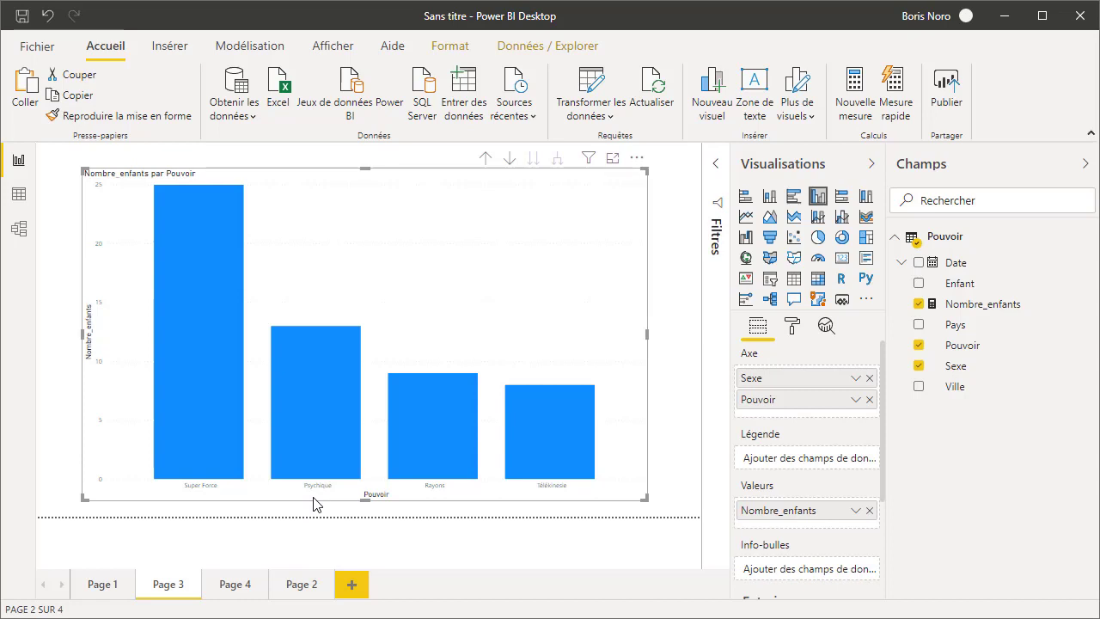
{"action": "left_click", "coordinate": [296, 585]}
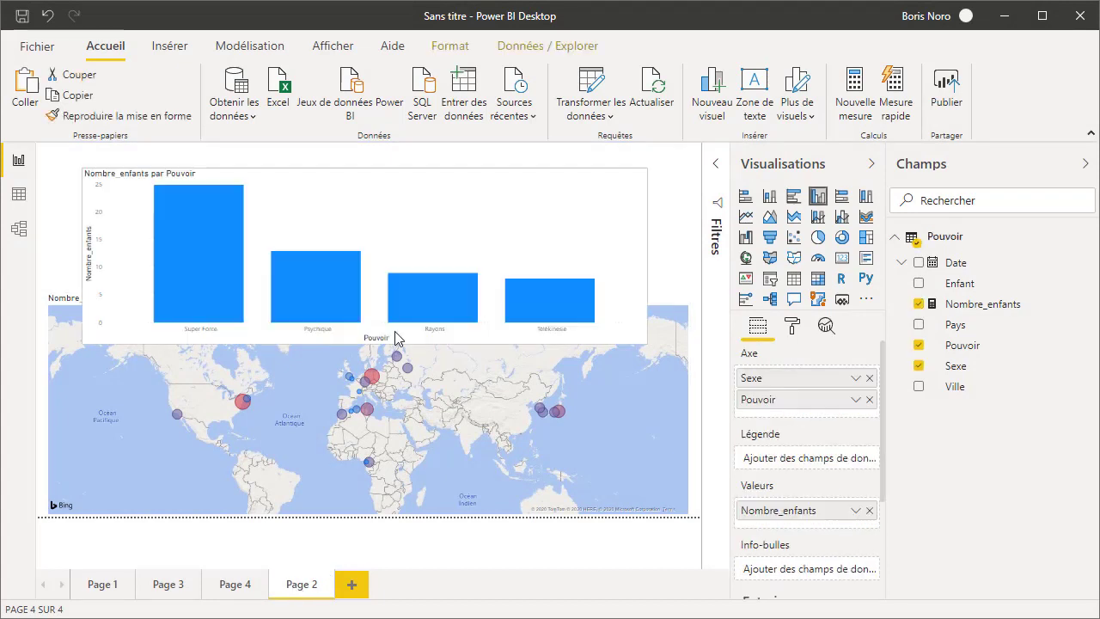
{"action": "left_click_drag", "start_coordinate": [393, 344], "coordinate": [396, 294]}
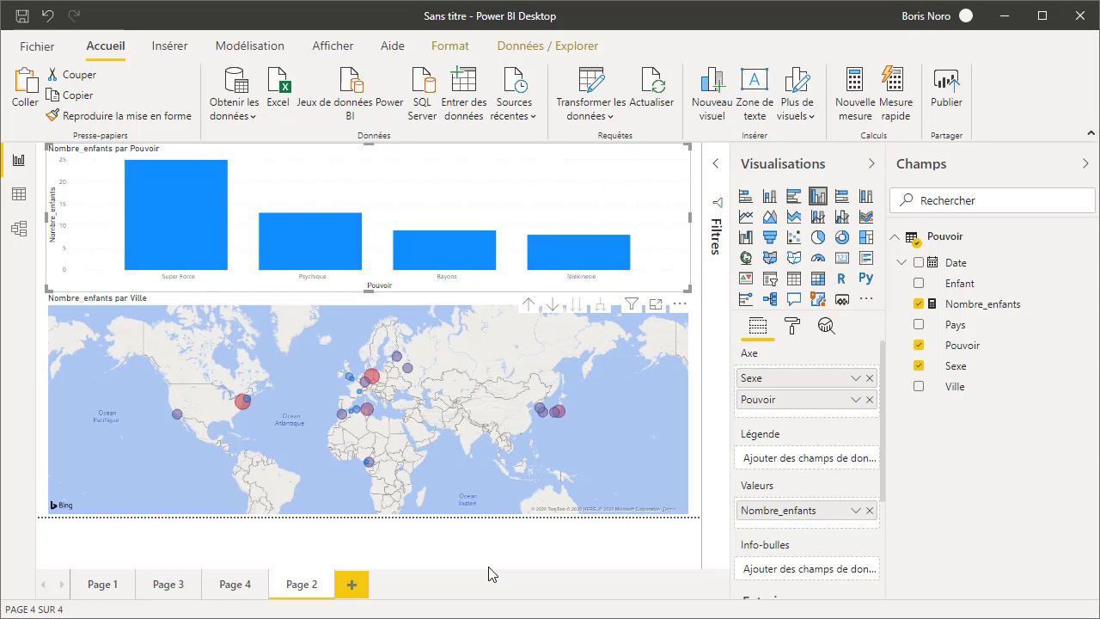
- Cross-filter the map by the Super Force column of the chart, and clear the selection
{"action": "left_click", "coordinate": [170, 219]}
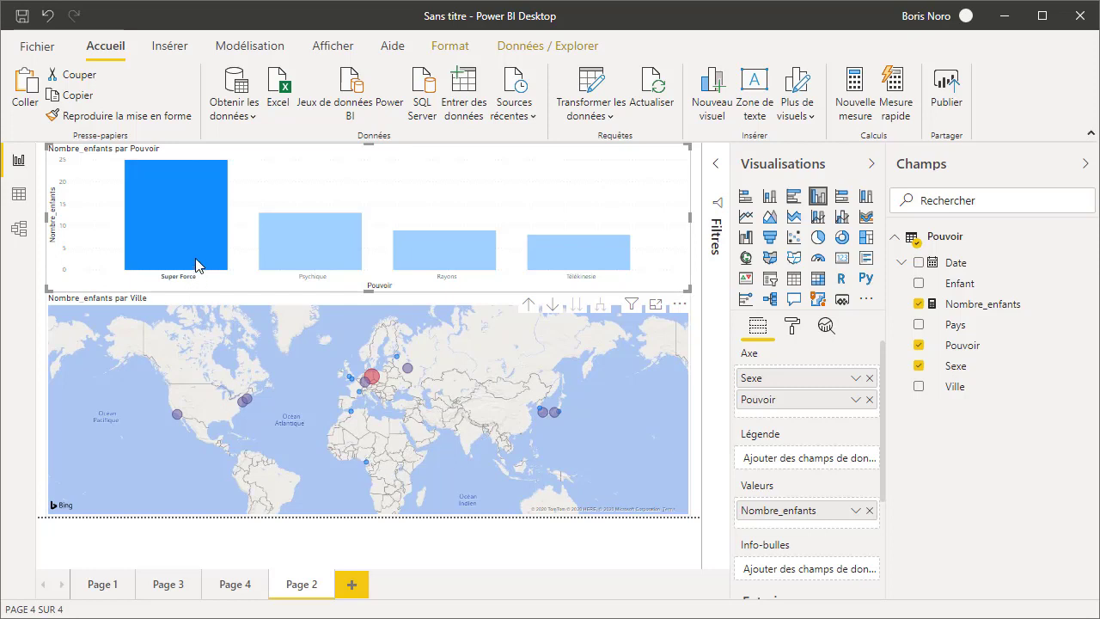
{"action": "left_click", "coordinate": [179, 233]}
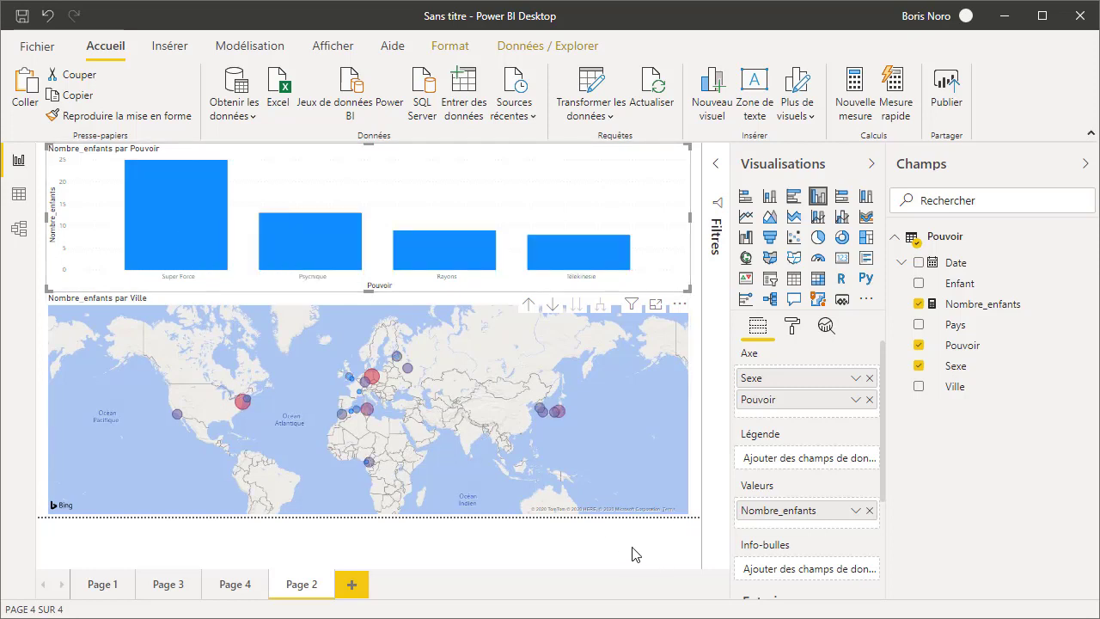
- Cross-filter the map by the chart's Télékinésie column to inspect the Yaoundé bubble's details, and clear the column selection
{"action": "left_click", "coordinate": [577, 264]}
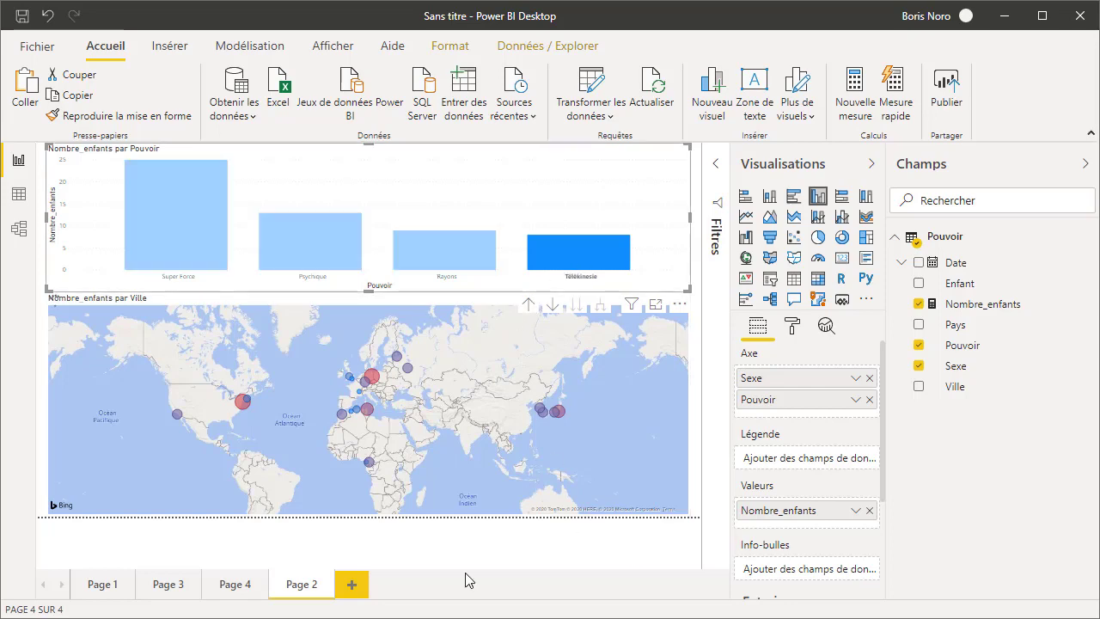
{"action": "left_click_drag", "start_coordinate": [538, 436], "coordinate": [491, 411]}
{"action": "left_click", "coordinate": [419, 436]}
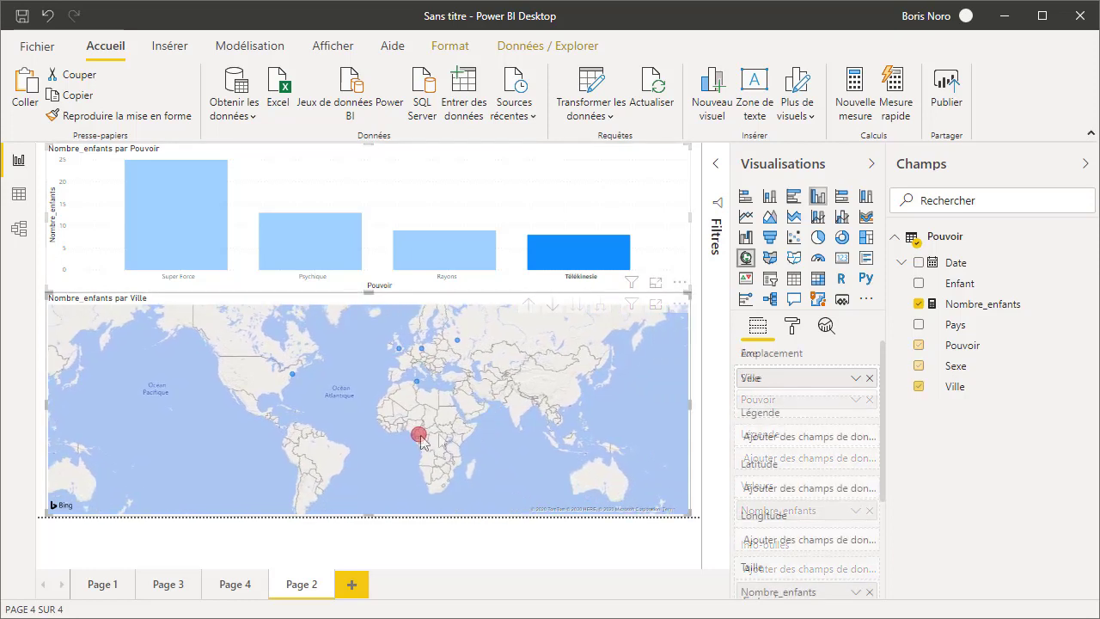
{"action": "mouse_move", "coordinate": [419, 437]}
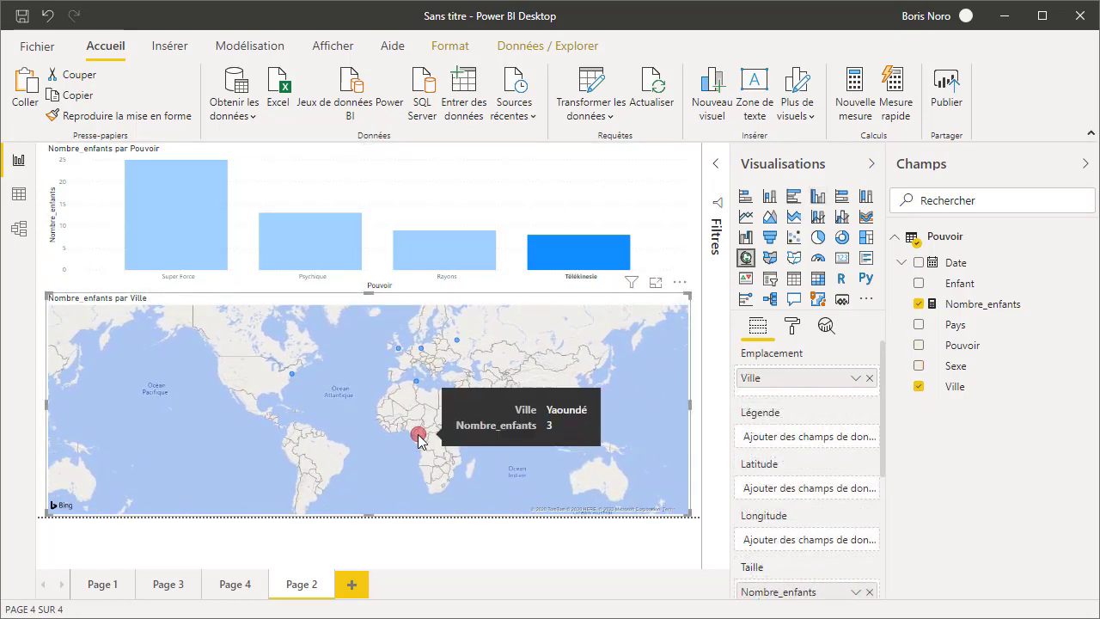
{"action": "left_click", "coordinate": [600, 247]}
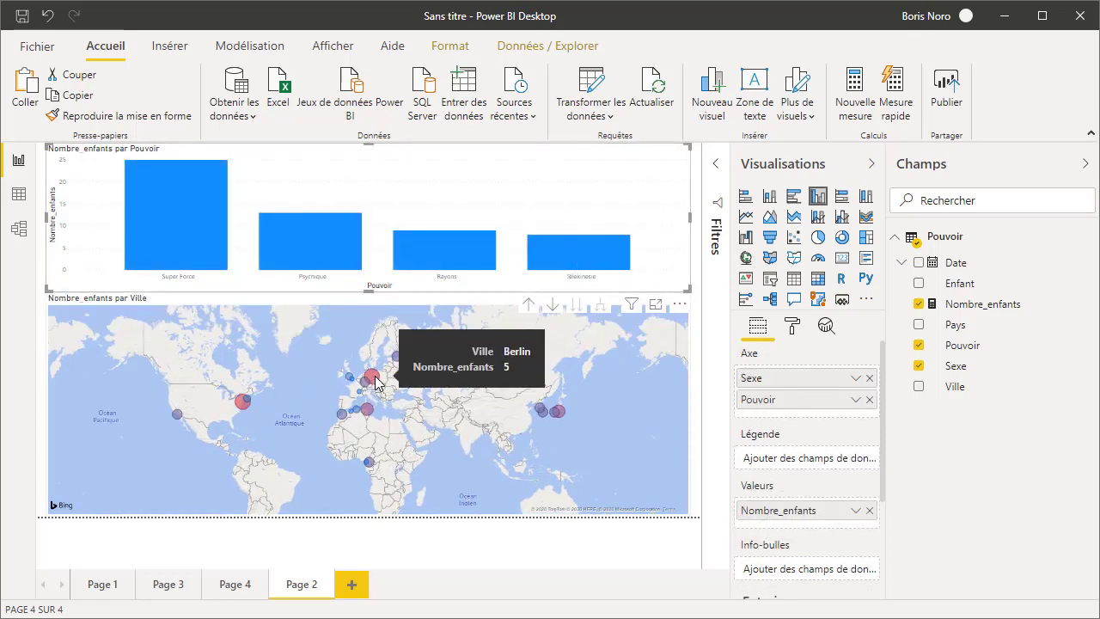
- Cross-highlight the column chart by the map's Berlin bubble and inspect the highlighted share of the Super Force column
{"action": "left_click", "coordinate": [375, 380]}
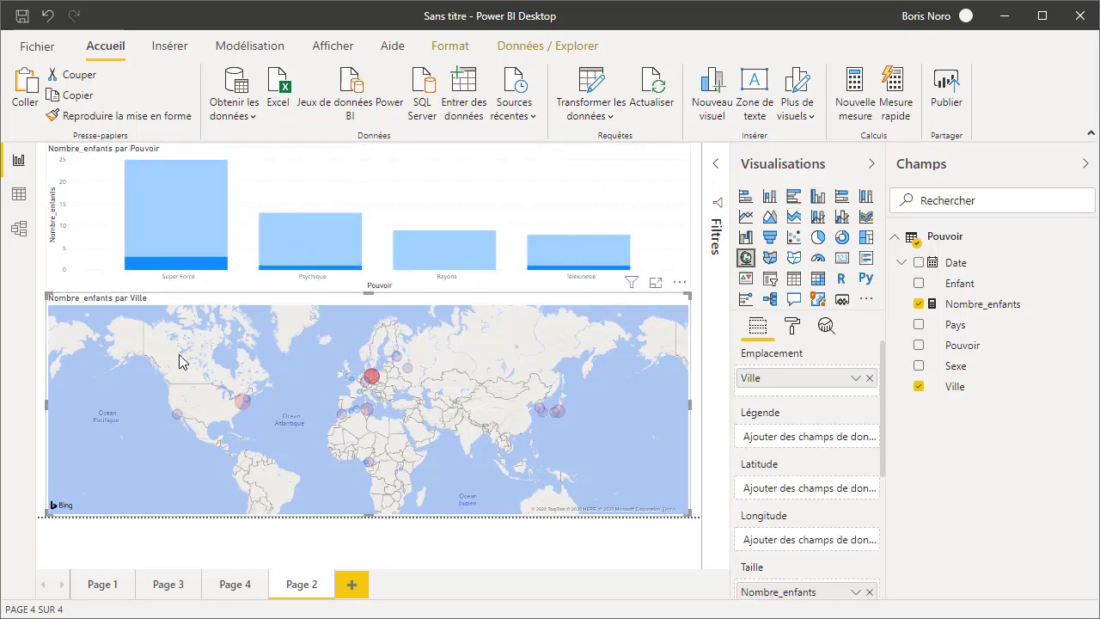
{"action": "mouse_move", "coordinate": [148, 272]}
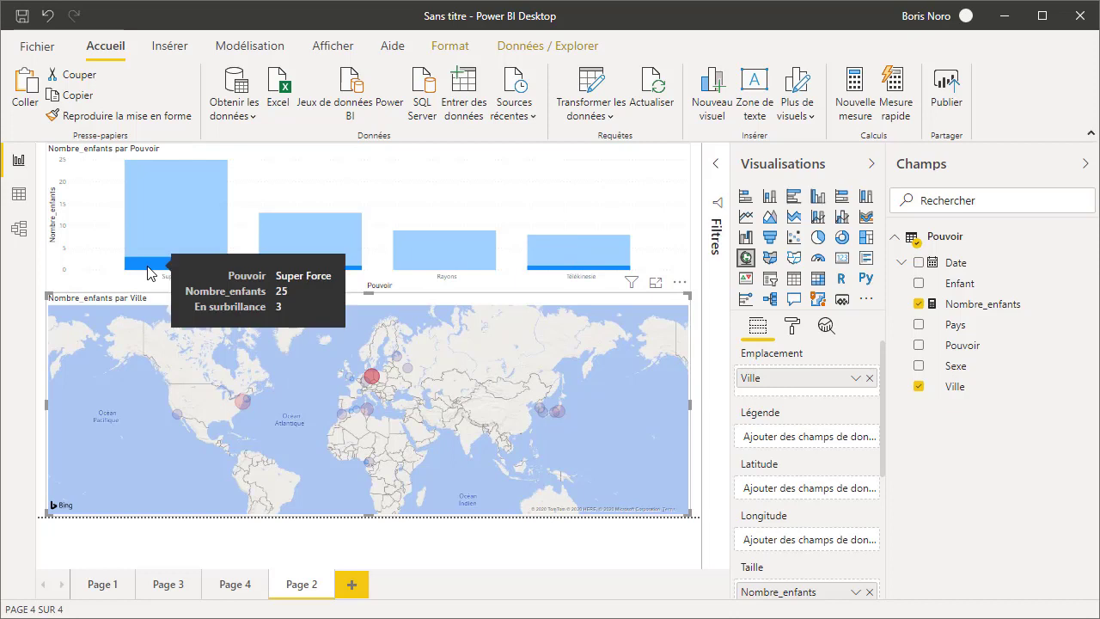